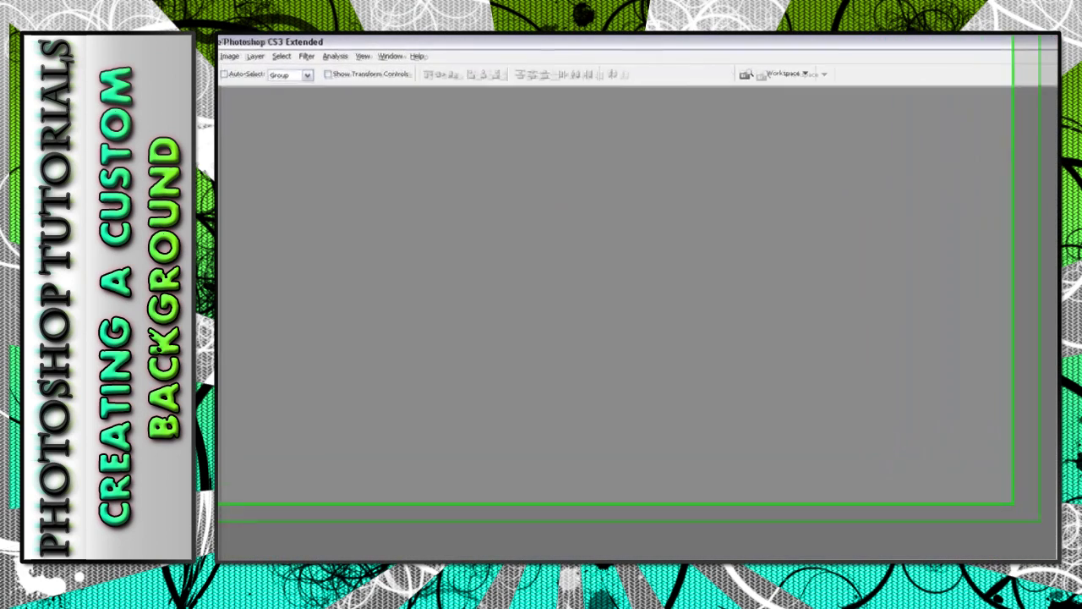
Create a 1680 × 1050 px, 72 ppi RGB document with a black background
{"action": "key", "text": "alt+f"}
{"action": "key", "text": "Escape"}
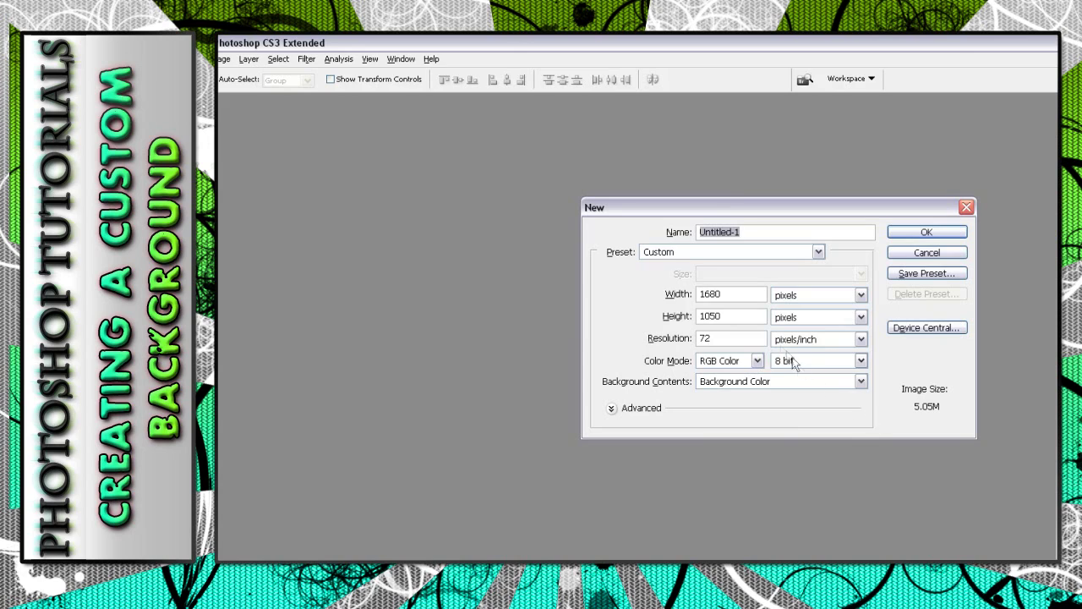
{"action": "left_click", "coordinate": [924, 233]}
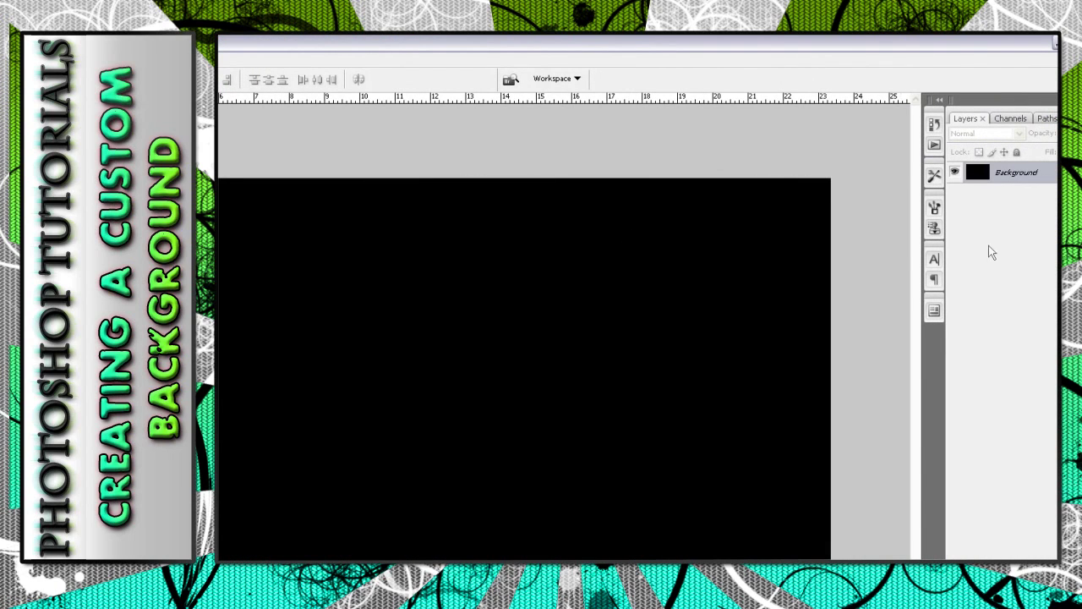
Convert the locked Background into Layer 0 and add a new empty layer above it
{"action": "double_click", "coordinate": [1019, 180]}
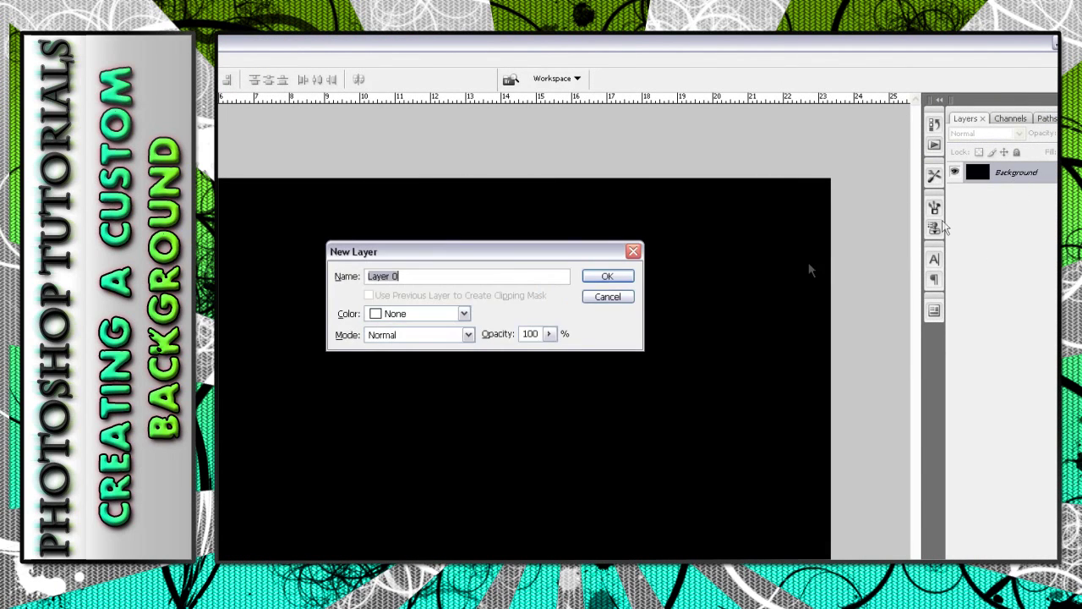
{"action": "left_click", "coordinate": [616, 278]}
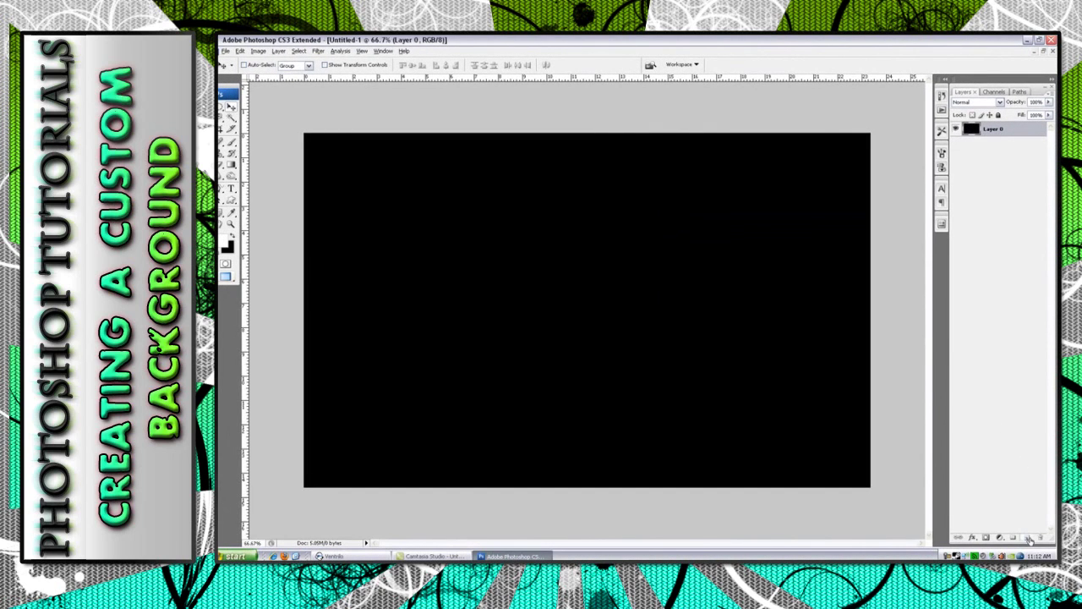
{"action": "left_click", "coordinate": [1030, 539]}
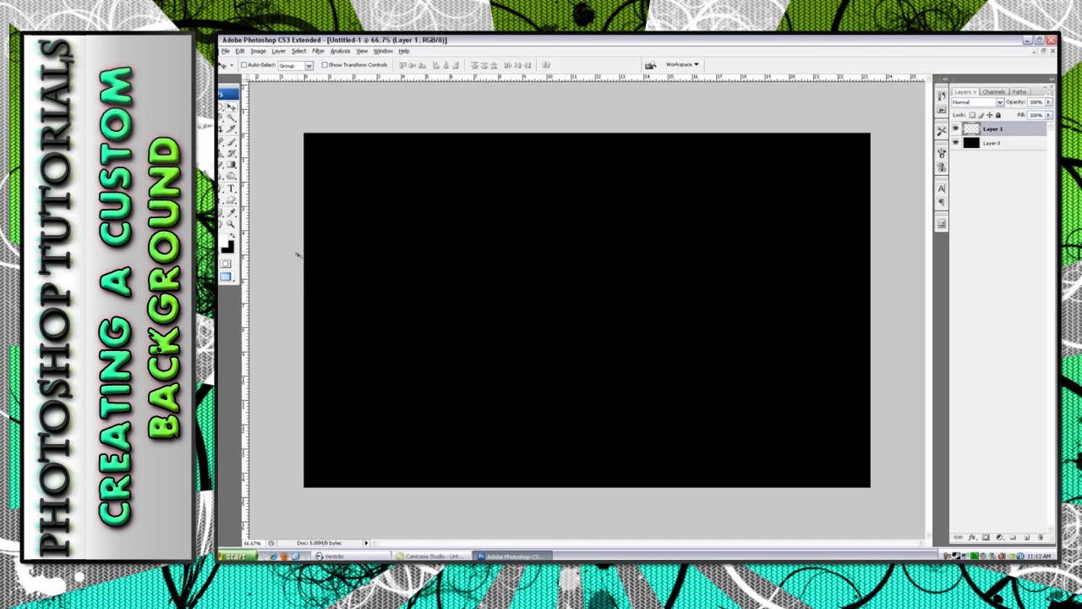
Paint one large soft white dab at the canvas centre with a 618 px soft round brush
{"action": "left_click", "coordinate": [234, 143]}
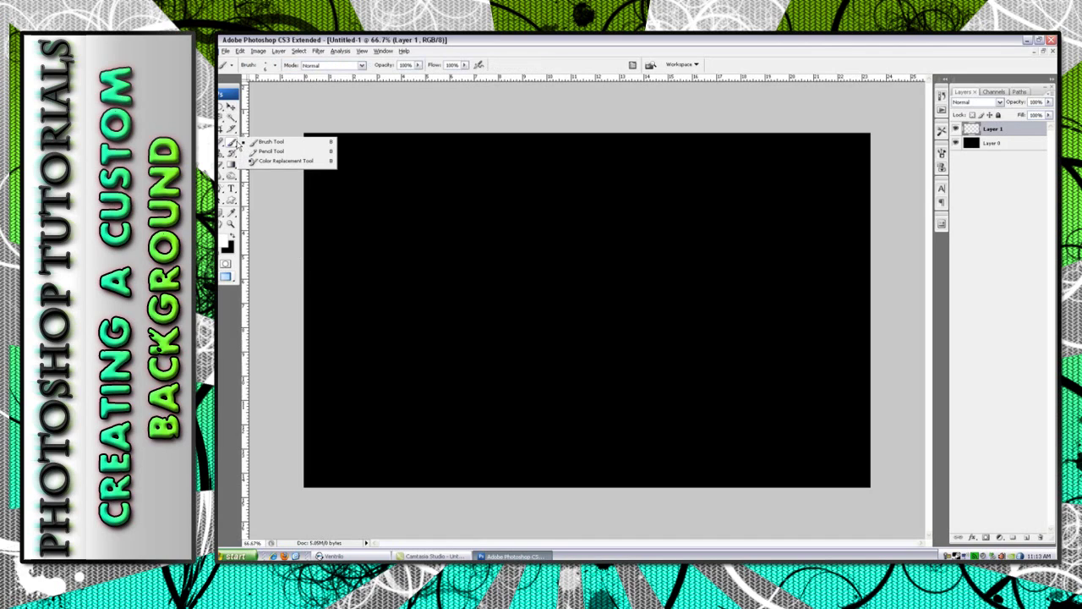
{"action": "left_click", "coordinate": [275, 66]}
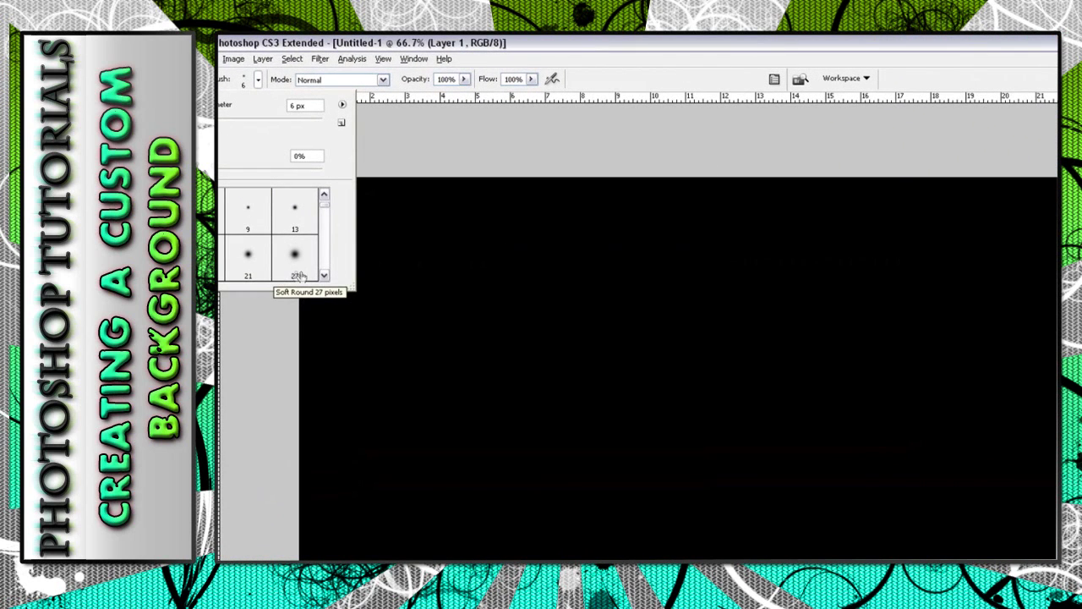
{"action": "scroll", "coordinate": [296, 270], "scroll_direction": "down", "scroll_amount": 3}
{"action": "left_click", "coordinate": [256, 269]}
{"action": "scroll", "coordinate": [296, 267], "scroll_direction": "down", "scroll_amount": 1}
{"action": "left_click", "coordinate": [295, 212]}
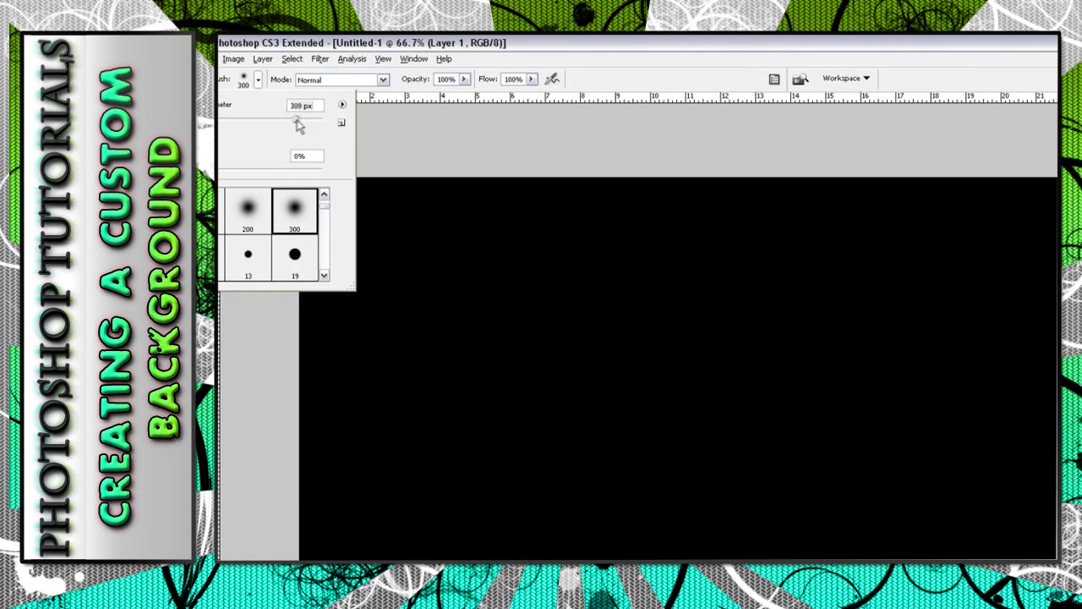
{"action": "left_click_drag", "start_coordinate": [298, 120], "coordinate": [311, 120]}
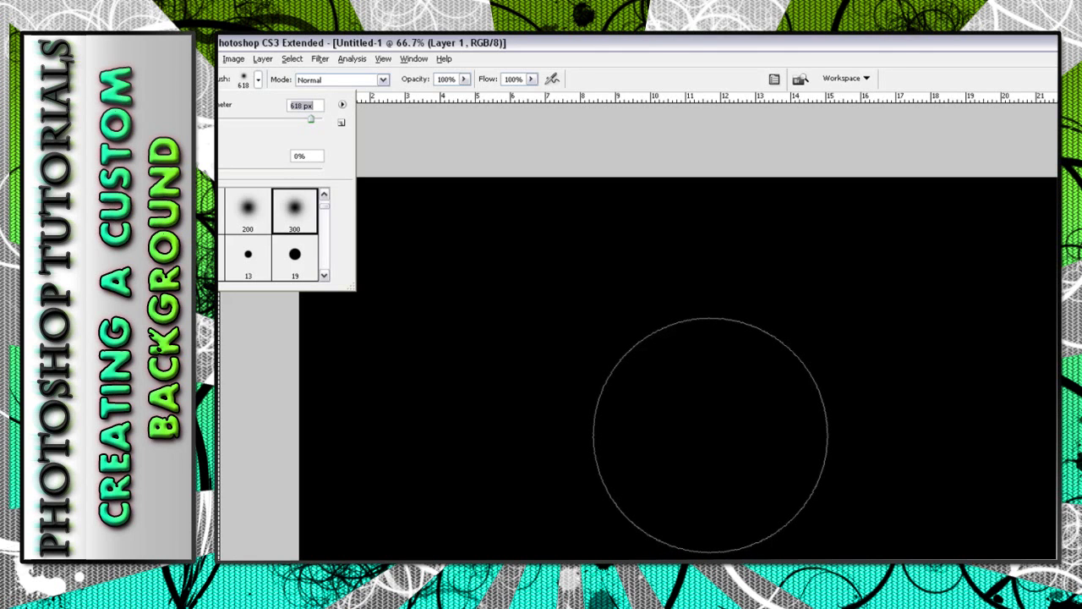
{"action": "left_click", "coordinate": [710, 435]}
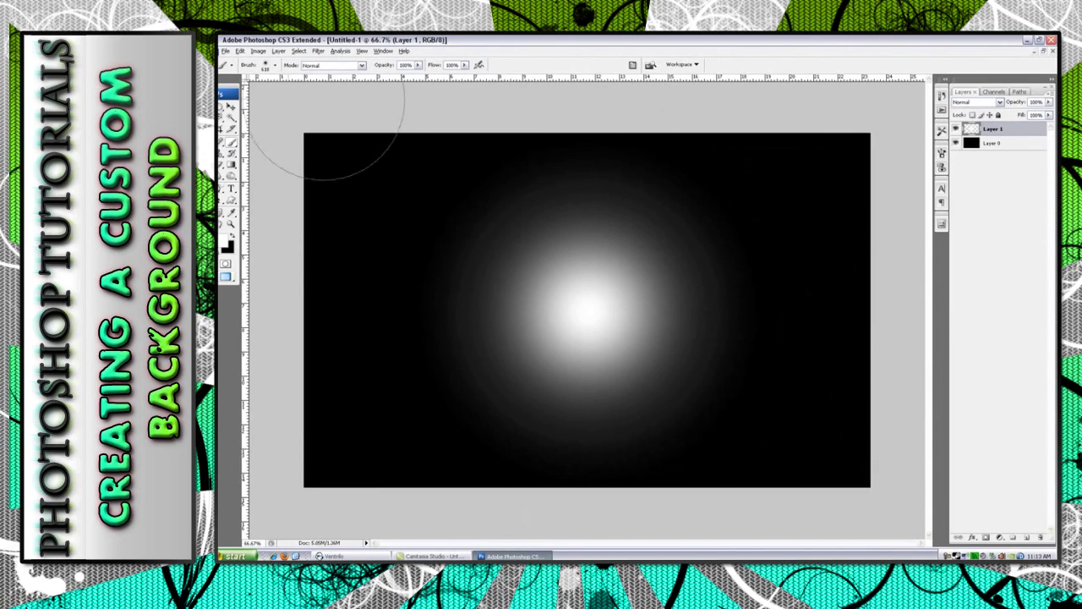
{"action": "left_click", "coordinate": [230, 108]}
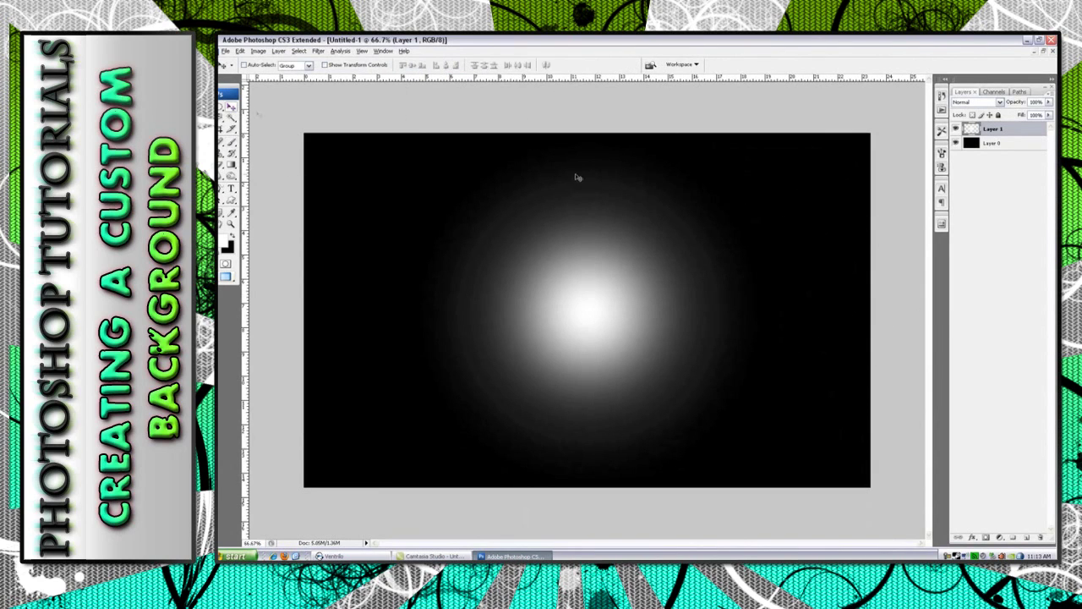
Add a new Layer 2 filled with Filter > Render > Clouds
{"action": "left_click", "coordinate": [1028, 538]}
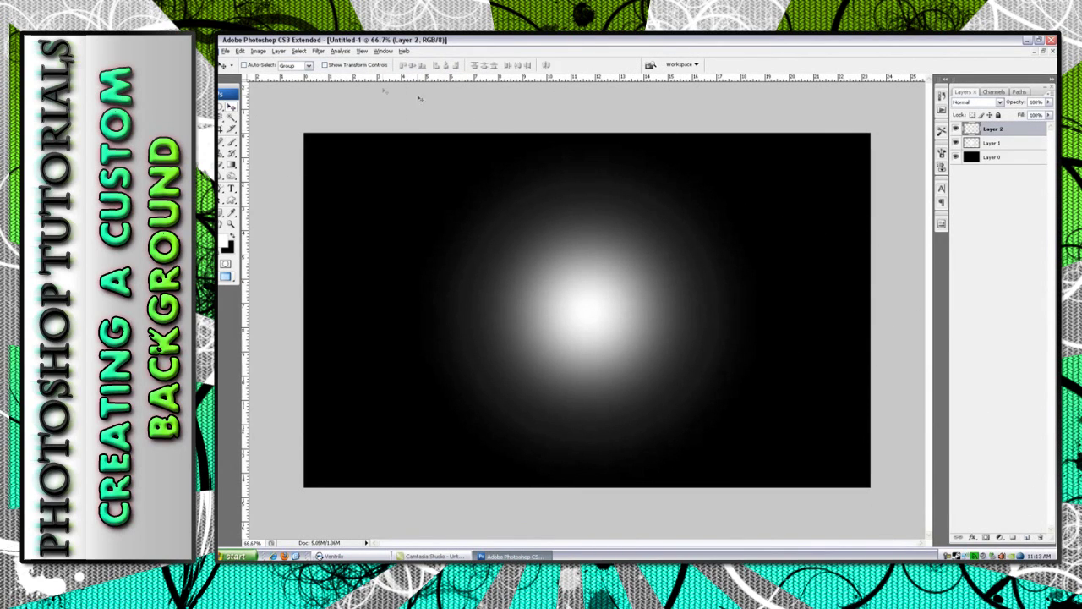
{"action": "left_click", "coordinate": [318, 51]}
{"action": "mouse_move", "coordinate": [385, 163]}
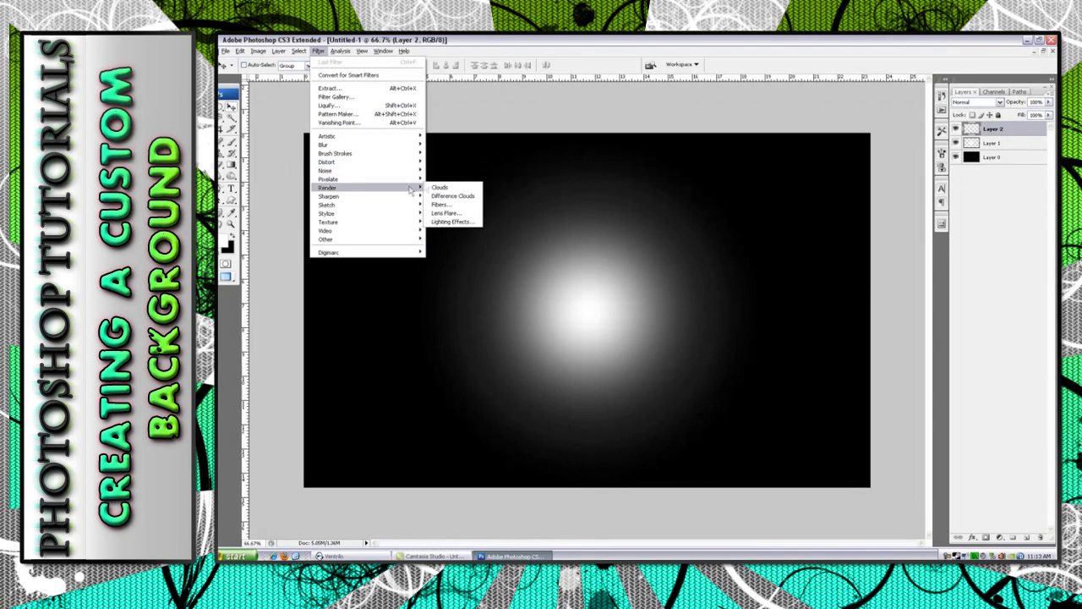
{"action": "left_click", "coordinate": [446, 188]}
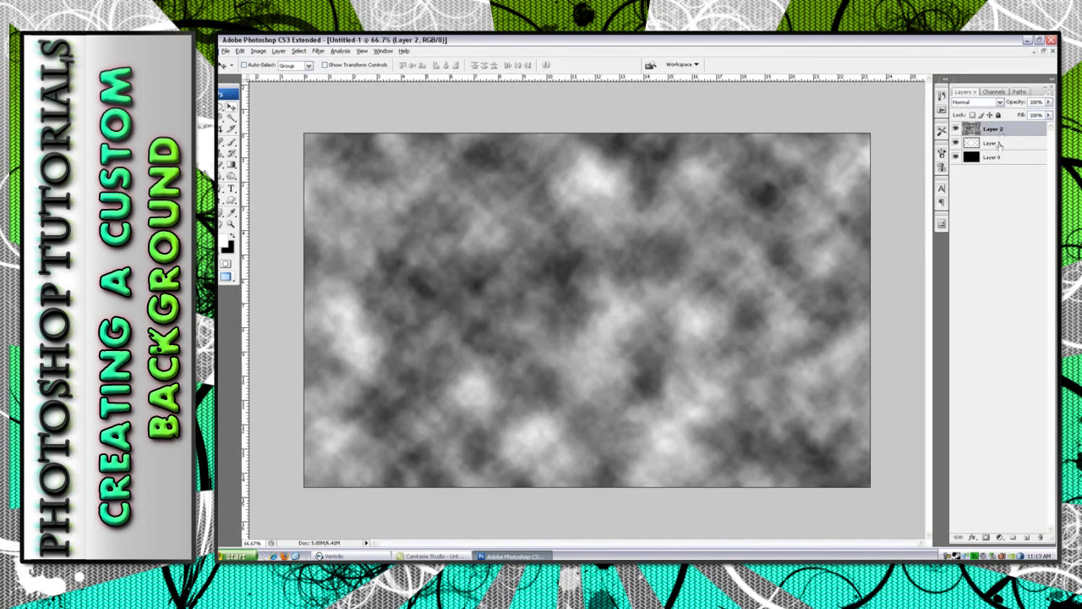
Set the clouds layer's blend mode to Soft Light after briefly trying Overlay
{"action": "left_click", "coordinate": [1001, 103]}
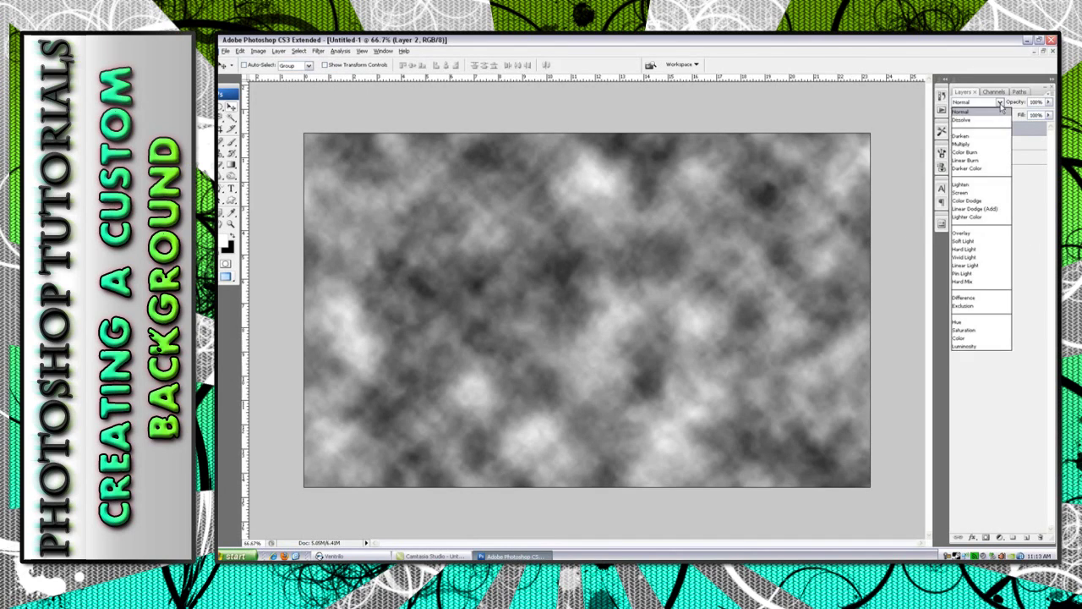
{"action": "left_click", "coordinate": [983, 243]}
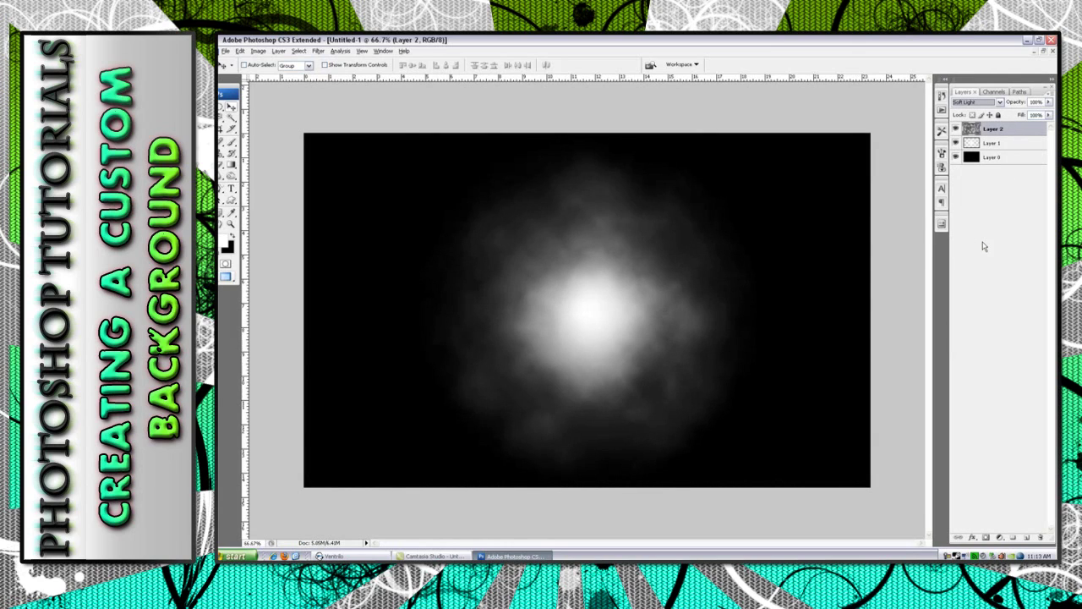
{"action": "key", "text": "Up"}
{"action": "key", "text": "Down"}
Add a Gradient Overlay to Layer 1 starting from a green-to-cyan preset
{"action": "left_click", "coordinate": [1032, 149]}
{"action": "right_click", "coordinate": [1033, 148]}
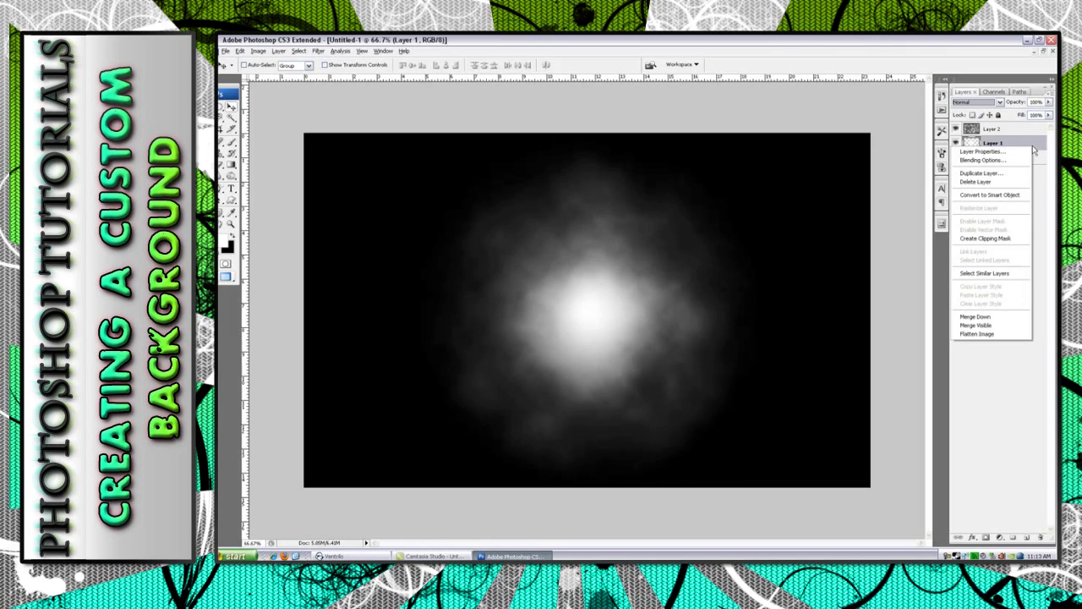
{"action": "left_click", "coordinate": [1027, 160]}
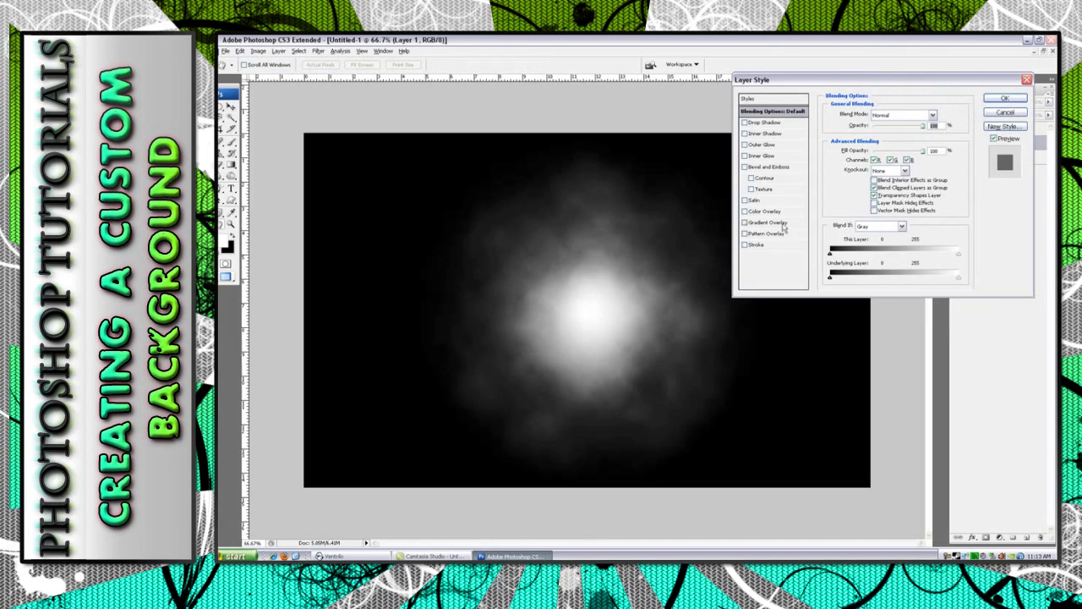
{"action": "left_click", "coordinate": [767, 222]}
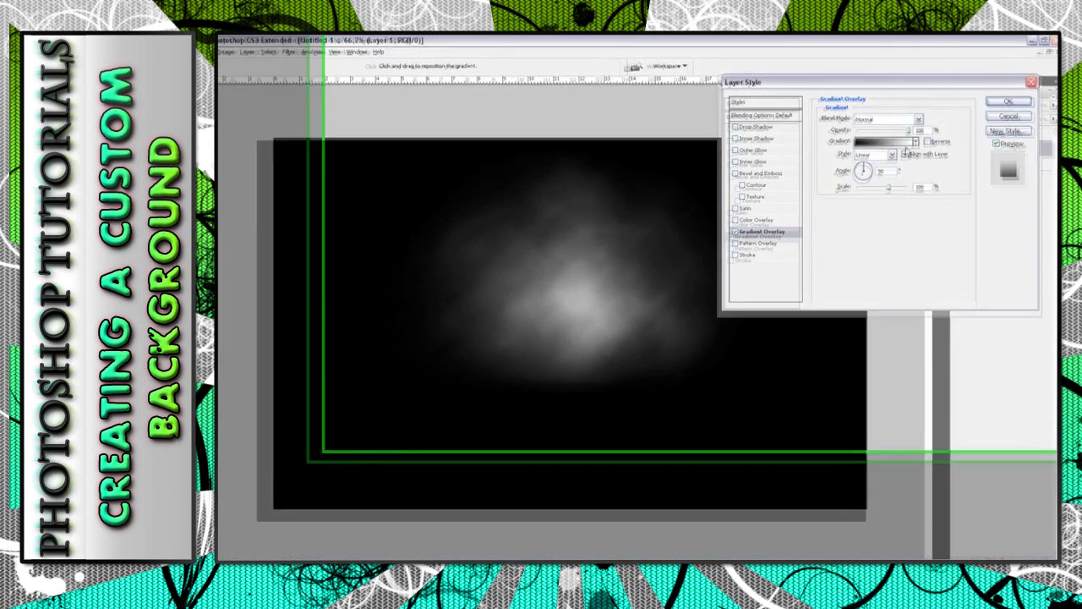
{"action": "left_click", "coordinate": [902, 142]}
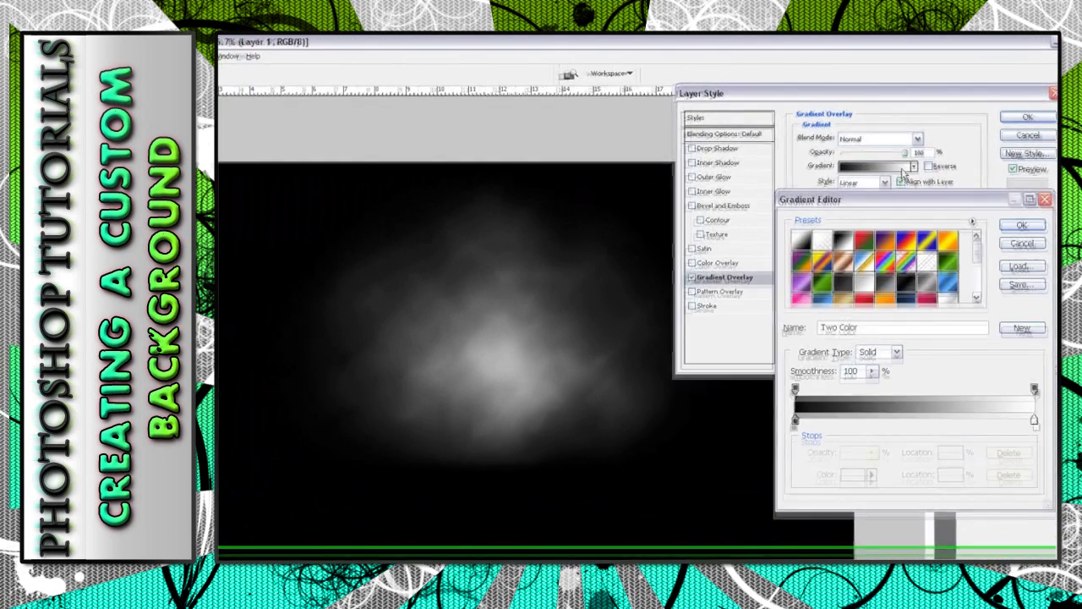
{"action": "scroll", "coordinate": [829, 288], "scroll_direction": "down", "scroll_amount": 3}
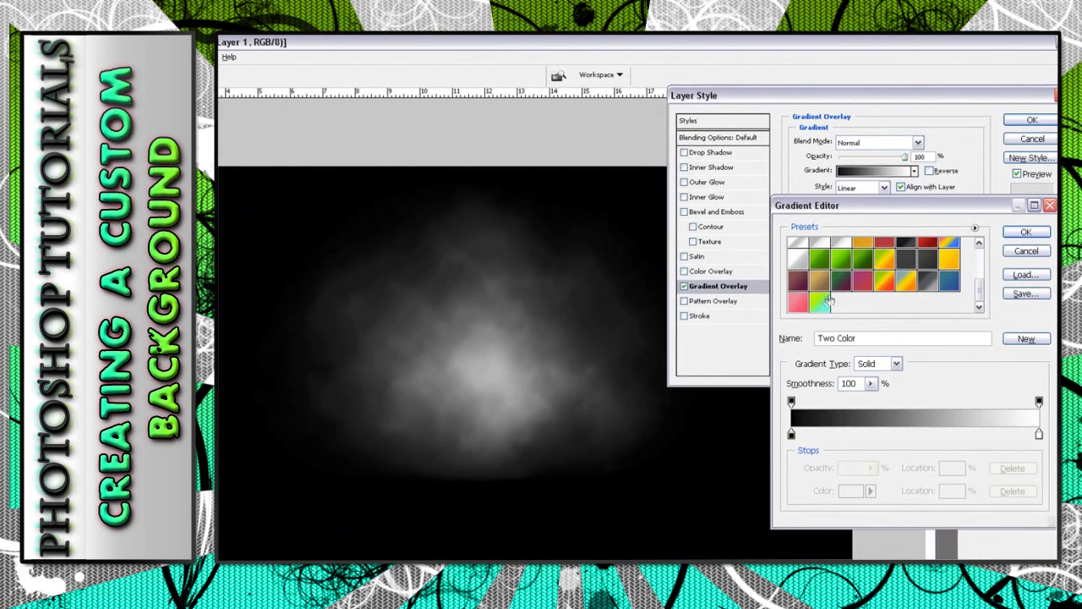
{"action": "left_click", "coordinate": [829, 302]}
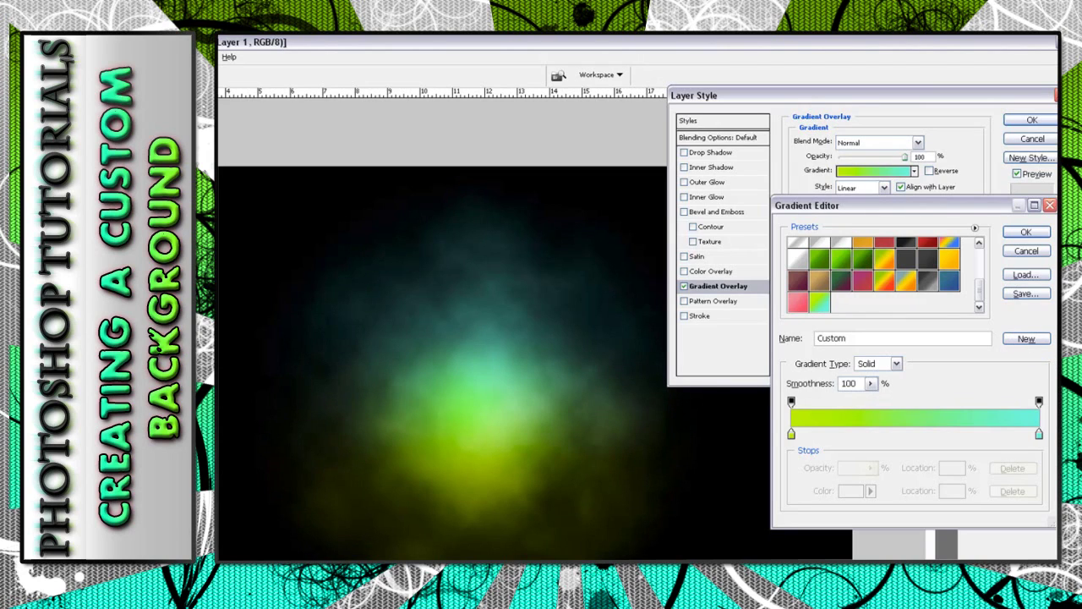
Recolour the gradient stops to lime a8ff00 and aqua 00ffde, then apply the overlay
{"action": "left_click", "coordinate": [792, 434]}
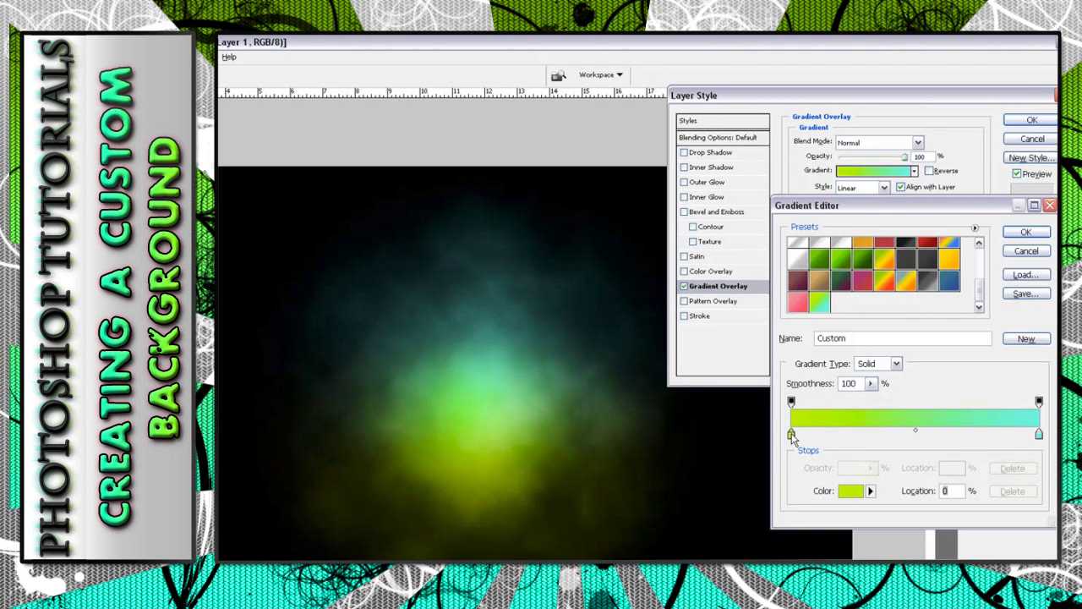
{"action": "left_click", "coordinate": [851, 491]}
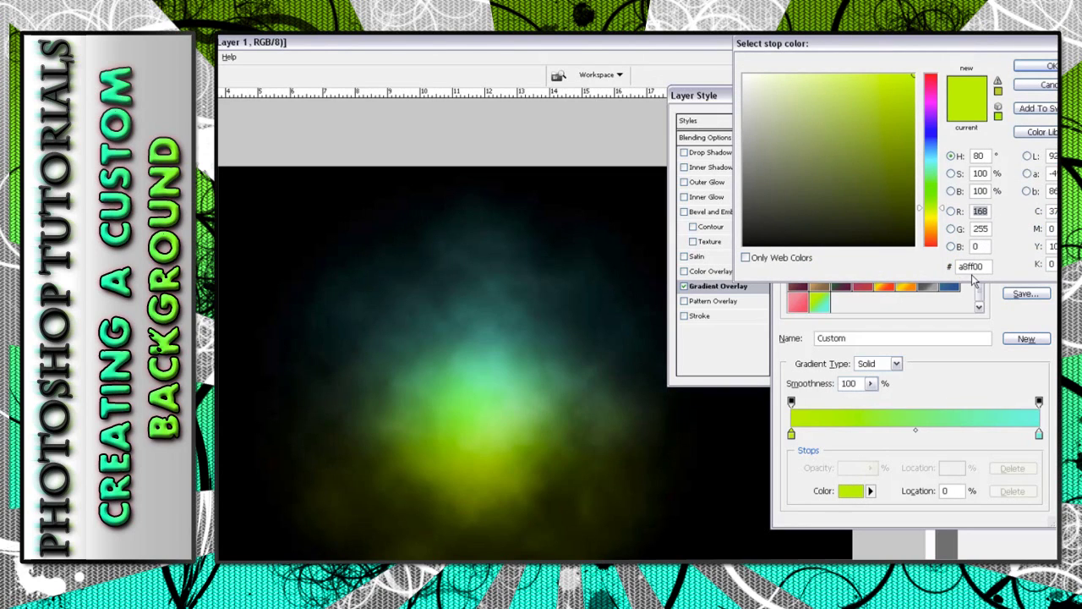
{"action": "left_click", "coordinate": [1050, 66]}
{"action": "left_click", "coordinate": [1039, 434]}
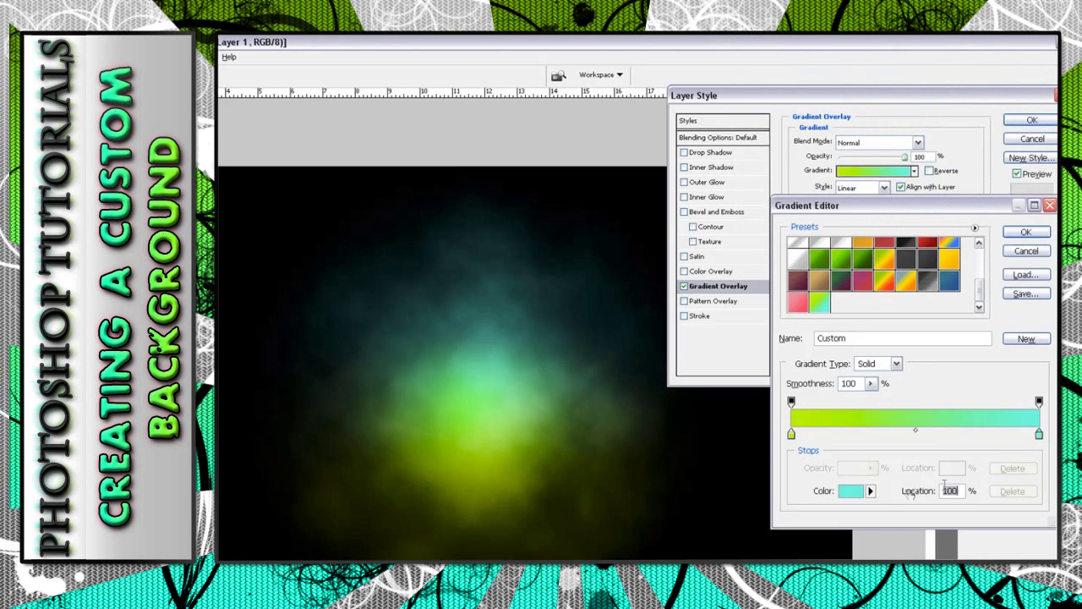
{"action": "left_click", "coordinate": [853, 491]}
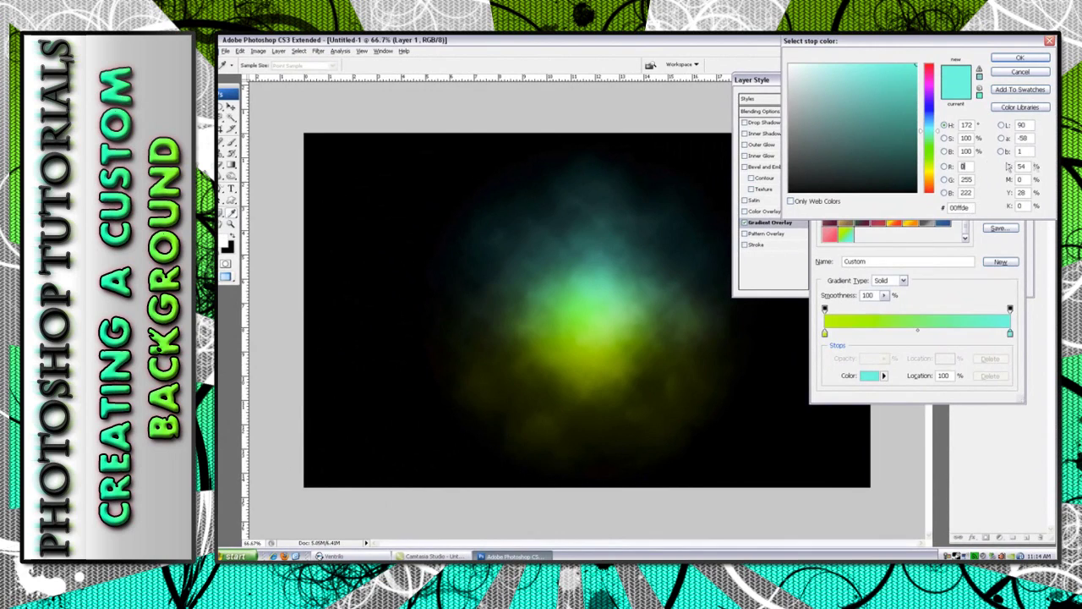
{"action": "left_click", "coordinate": [1021, 58]}
{"action": "left_click", "coordinate": [996, 173]}
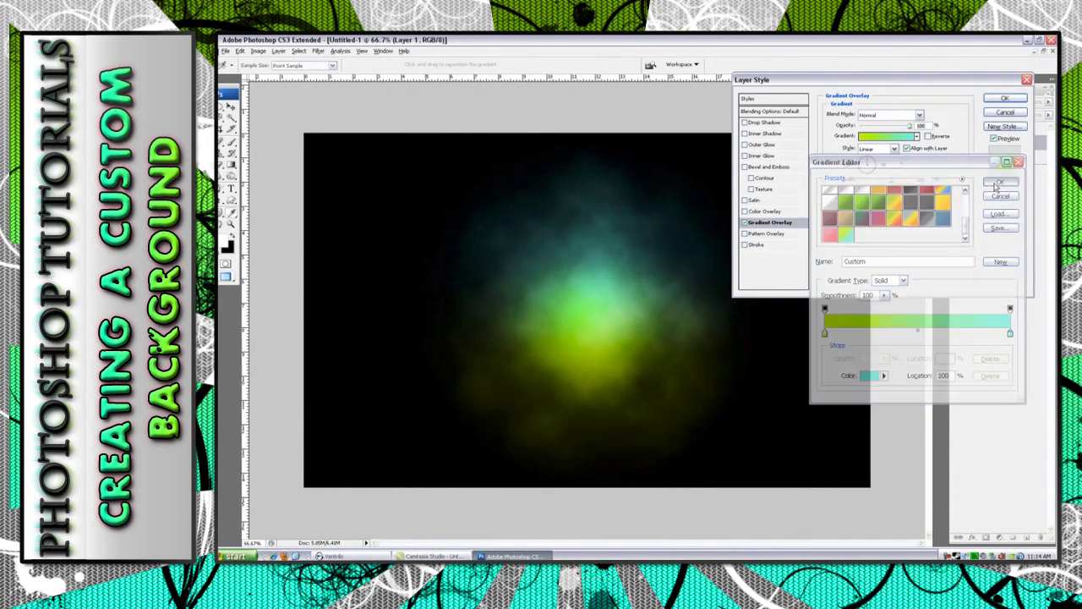
{"action": "left_click", "coordinate": [1003, 100]}
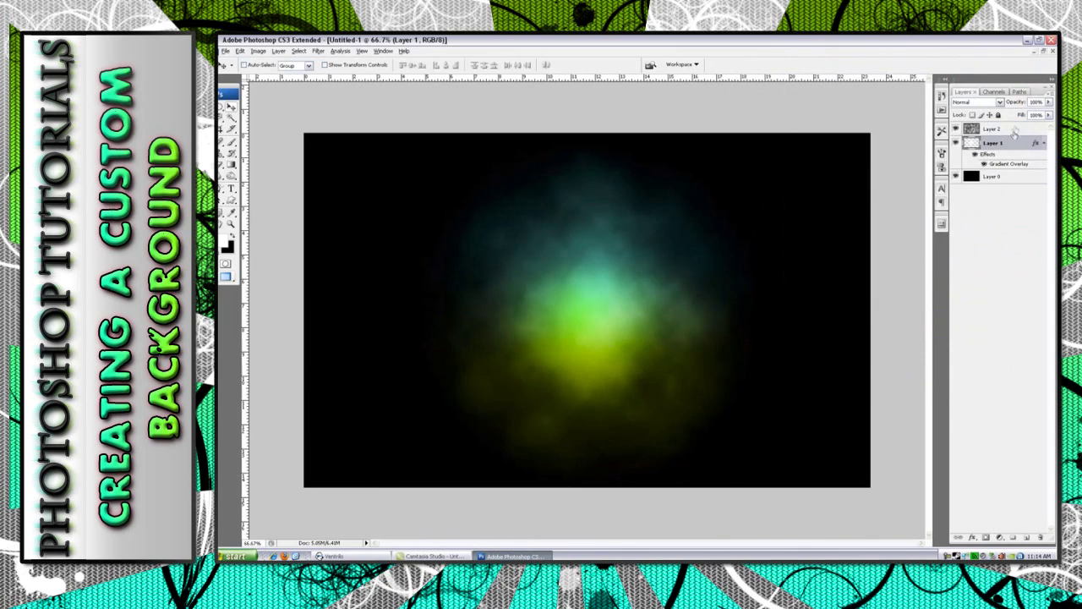
Add a new top Layer 3 and set the Freeform Pen Tool to Paths mode
{"action": "left_click", "coordinate": [1026, 537]}
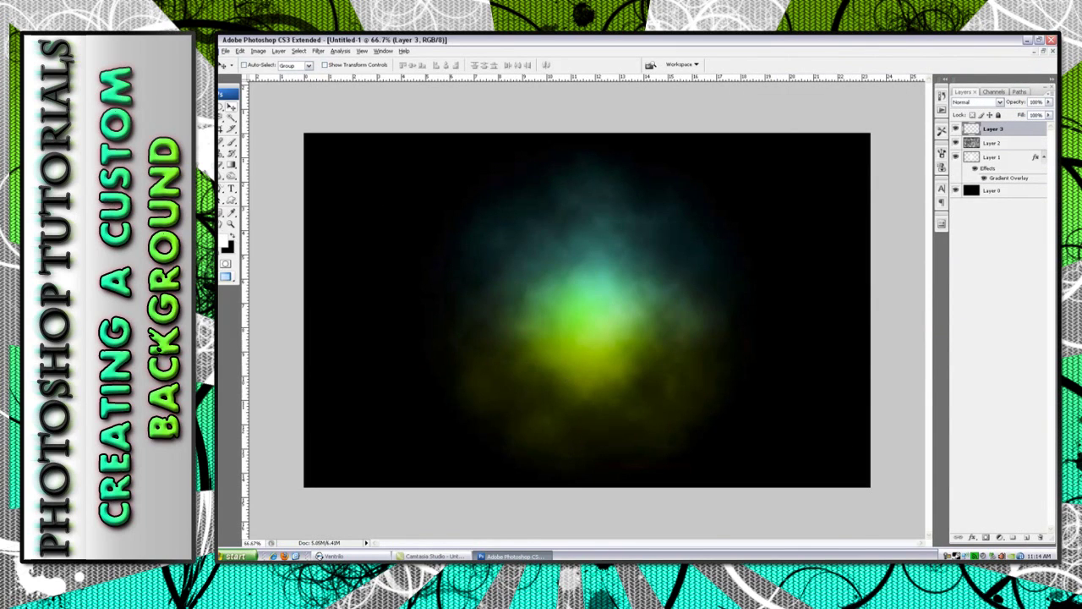
{"action": "left_click", "coordinate": [223, 193]}
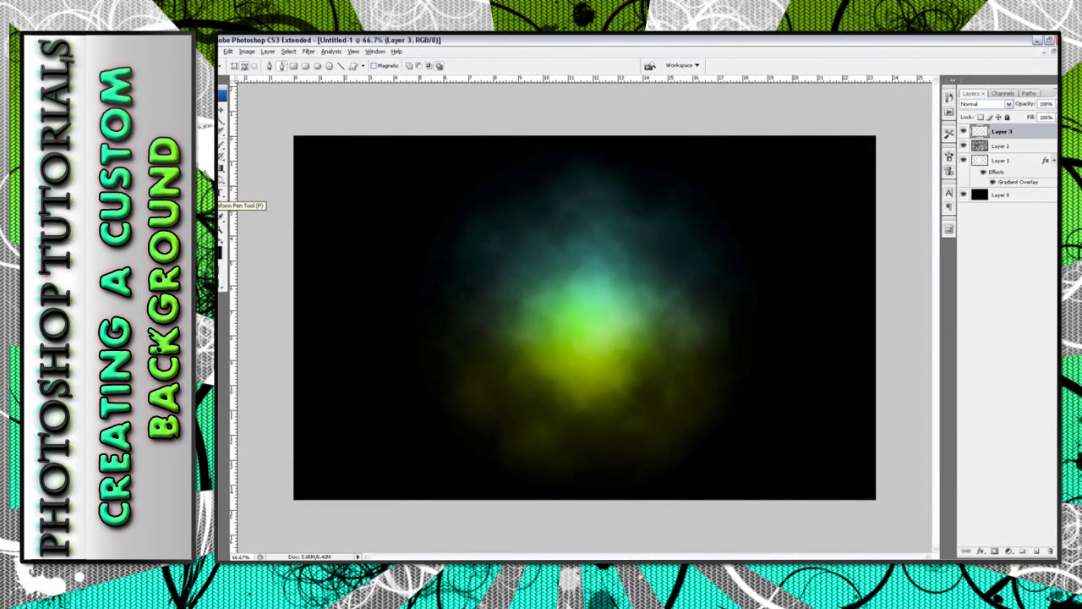
{"action": "left_click", "coordinate": [245, 67]}
Draw nine short curved freeform paths scattered around the glow's centre
{"action": "left_click_drag", "start_coordinate": [544, 291], "coordinate": [507, 245]}
{"action": "left_click_drag", "start_coordinate": [603, 188], "coordinate": [592, 204]}
{"action": "left_click_drag", "start_coordinate": [665, 229], "coordinate": [666, 267]}
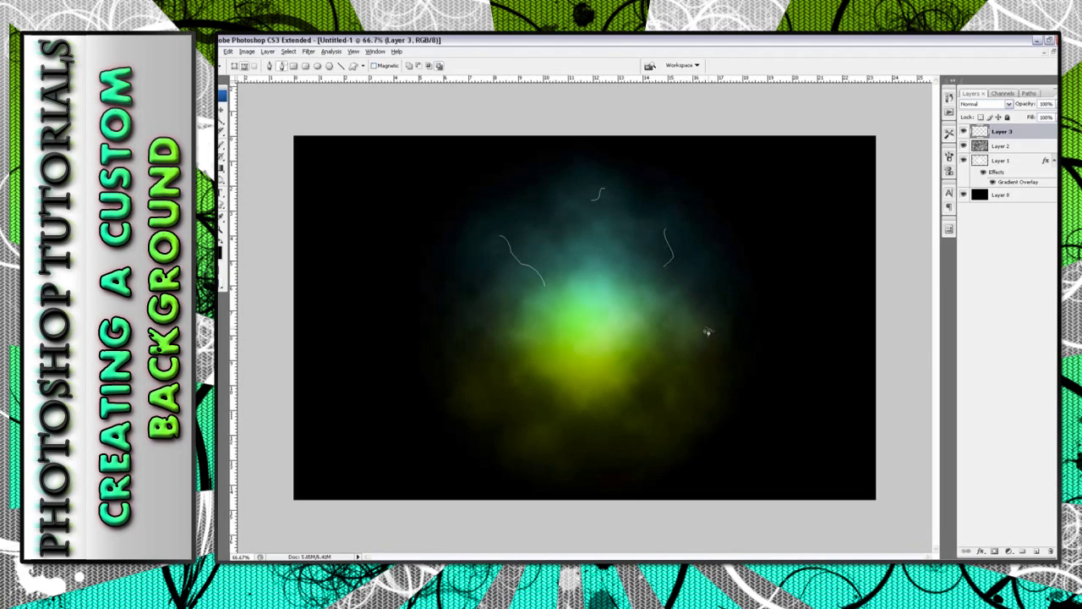
{"action": "left_click_drag", "start_coordinate": [705, 331], "coordinate": [686, 317]}
{"action": "mouse_move", "coordinate": [648, 433]}
{"action": "left_mouse_down"}
{"action": "mouse_move", "coordinate": [650, 398]}
{"action": "mouse_move", "coordinate": [612, 350]}
{"action": "left_mouse_up"}
{"action": "left_click_drag", "start_coordinate": [565, 446], "coordinate": [568, 423]}
{"action": "left_click_drag", "start_coordinate": [491, 371], "coordinate": [555, 374]}
{"action": "left_click_drag", "start_coordinate": [695, 385], "coordinate": [663, 346]}
{"action": "left_click_drag", "start_coordinate": [525, 411], "coordinate": [540, 405]}
Select all the curved paths and set the brush to a 5 px tip
{"action": "left_click", "coordinate": [221, 208]}
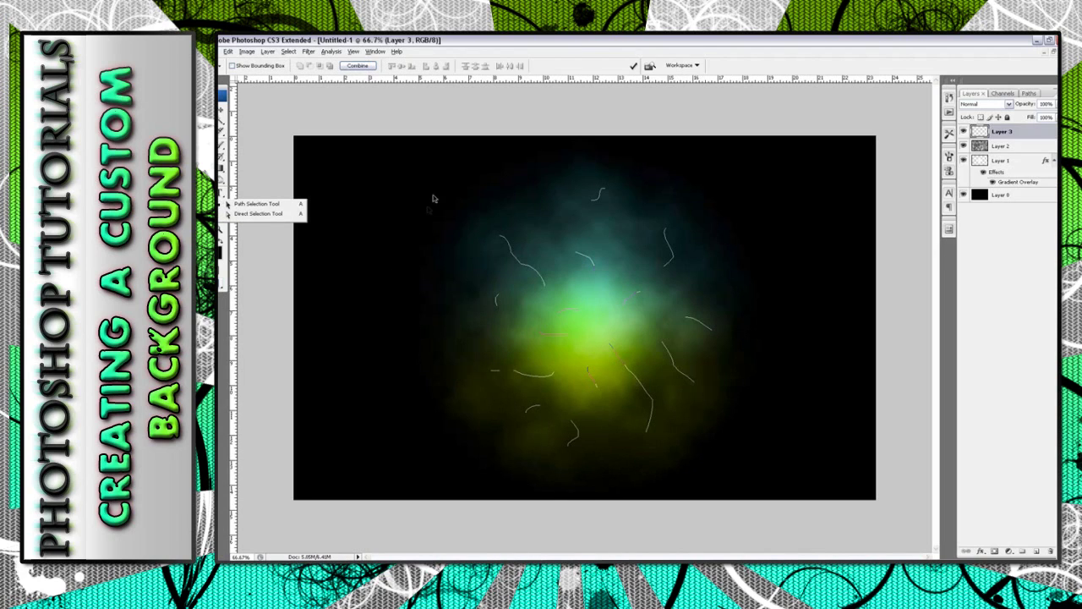
{"action": "mouse_move", "coordinate": [337, 150]}
{"action": "left_mouse_down"}
{"action": "mouse_move", "coordinate": [345, 164]}
{"action": "mouse_move", "coordinate": [561, 249]}
{"action": "mouse_move", "coordinate": [745, 386]}
{"action": "mouse_move", "coordinate": [826, 471]}
{"action": "left_mouse_up"}
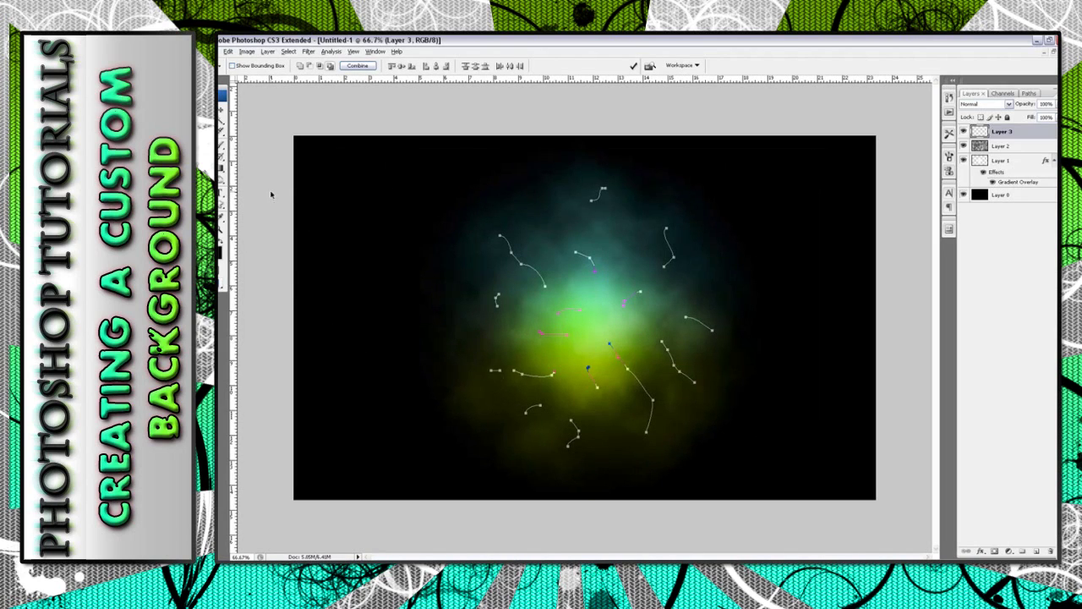
{"action": "left_click_drag", "start_coordinate": [222, 148], "coordinate": [271, 145]}
{"action": "left_click", "coordinate": [254, 66]}
{"action": "scroll", "coordinate": [274, 165], "scroll_direction": "up", "scroll_amount": 3}
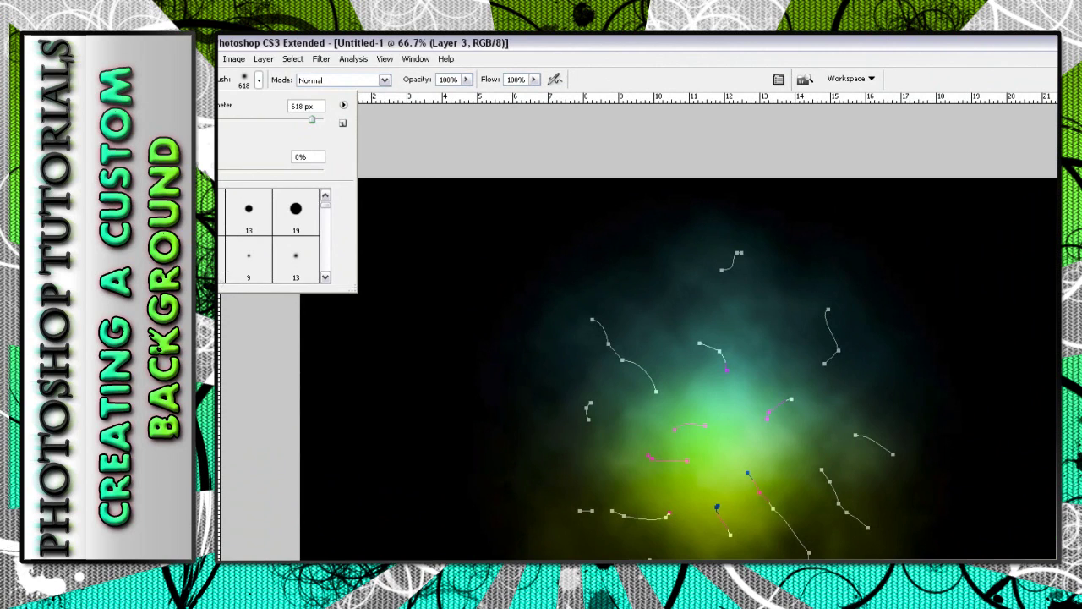
{"action": "left_click", "coordinate": [202, 258]}
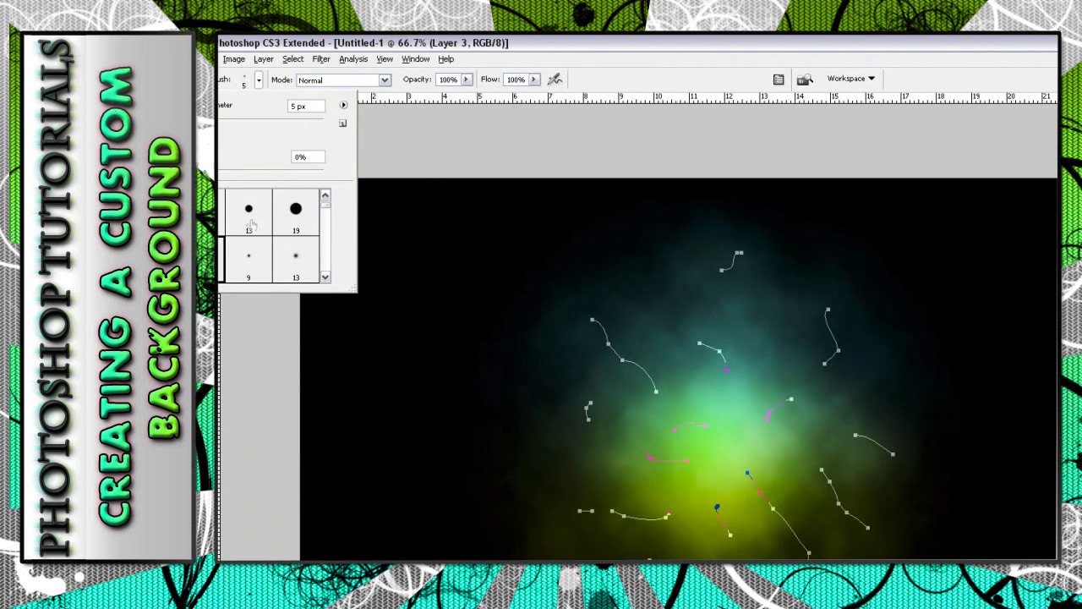
{"action": "left_click", "coordinate": [262, 81]}
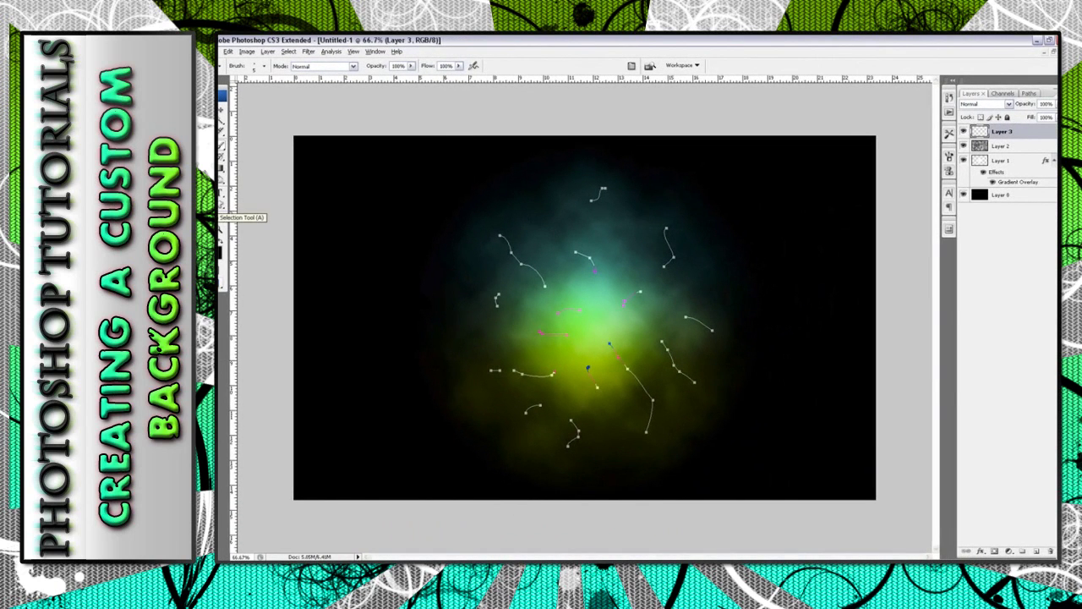
Stroke the selected paths with the brush using Stroke Path
{"action": "left_click", "coordinate": [221, 207]}
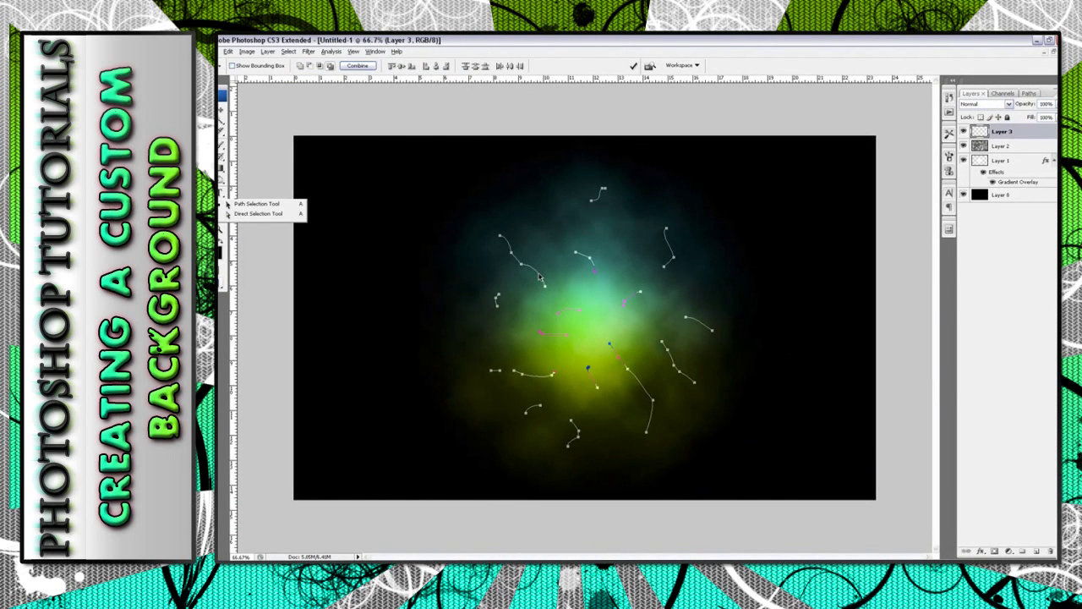
{"action": "right_click", "coordinate": [541, 276]}
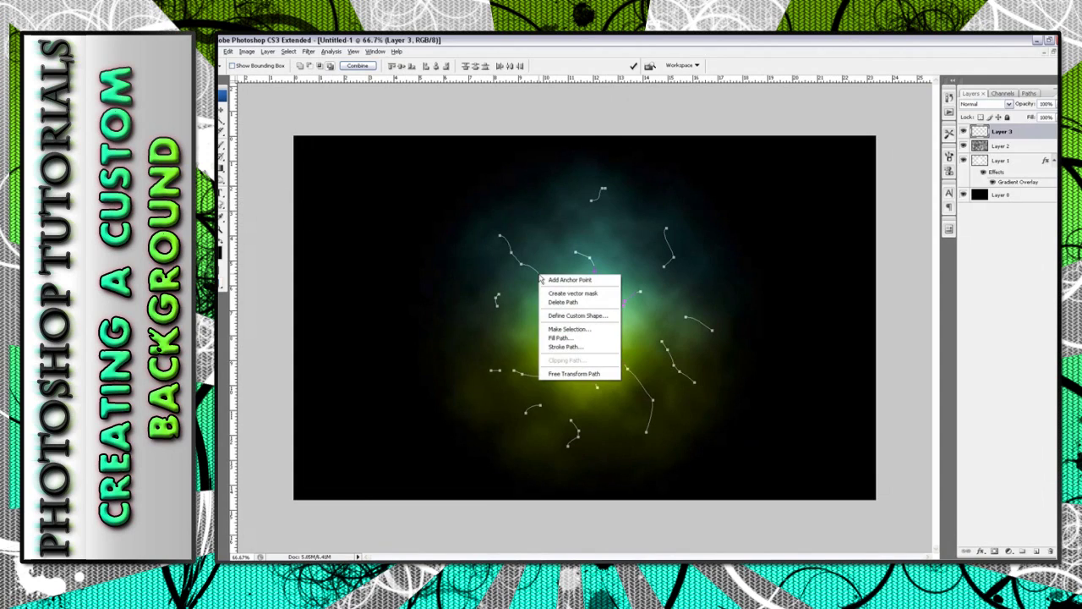
{"action": "left_click", "coordinate": [579, 347]}
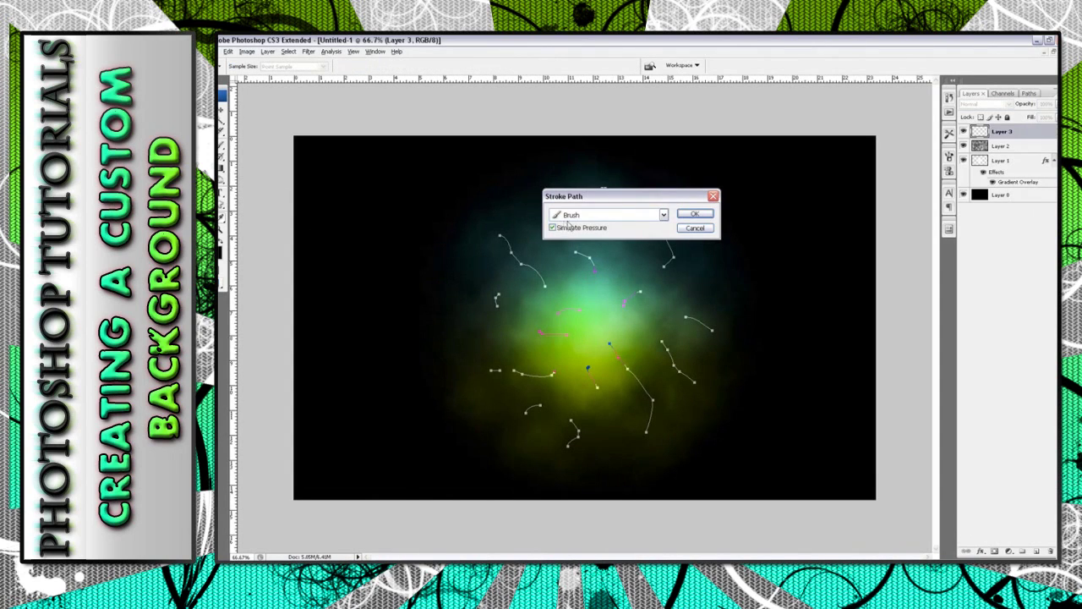
{"action": "left_click", "coordinate": [695, 215]}
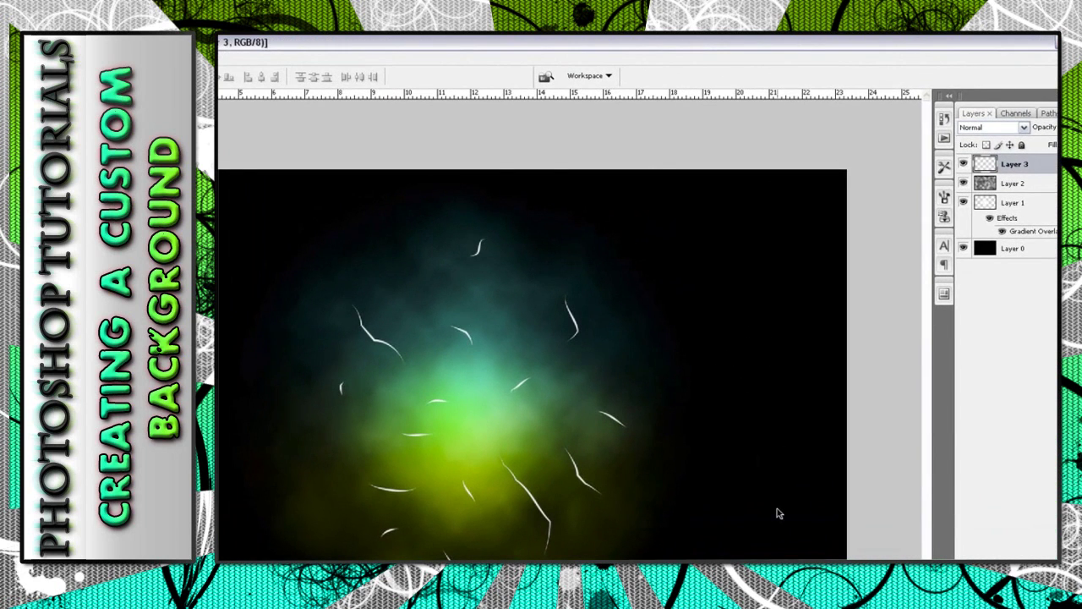
Give Layer 3's strands a Gradient Overlay using the lime-to-cyan preset
{"action": "right_click", "coordinate": [1054, 164]}
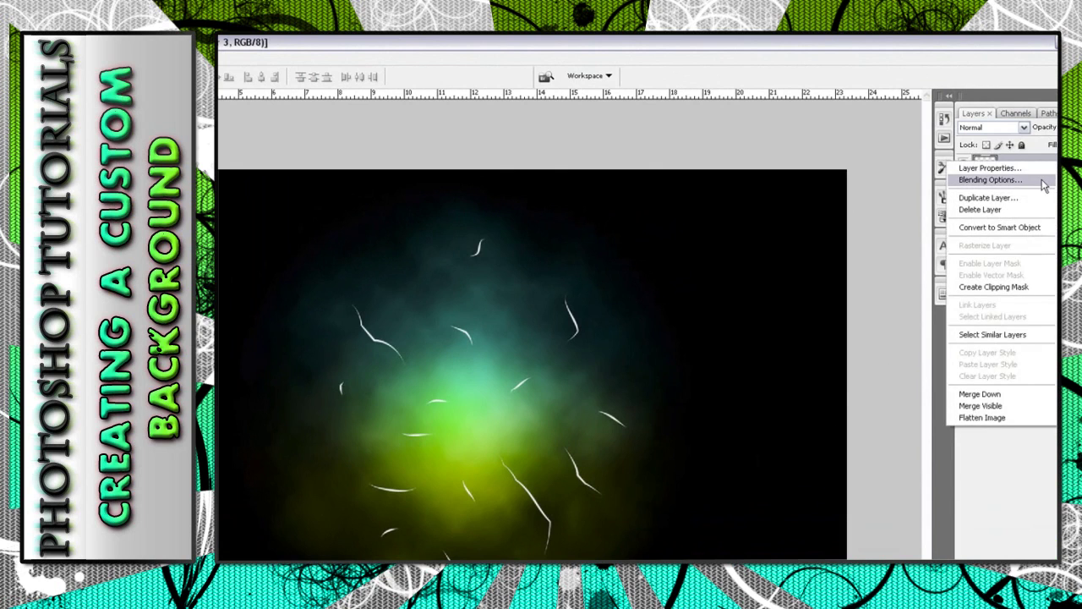
{"action": "left_click", "coordinate": [1044, 179]}
{"action": "left_click", "coordinate": [745, 294]}
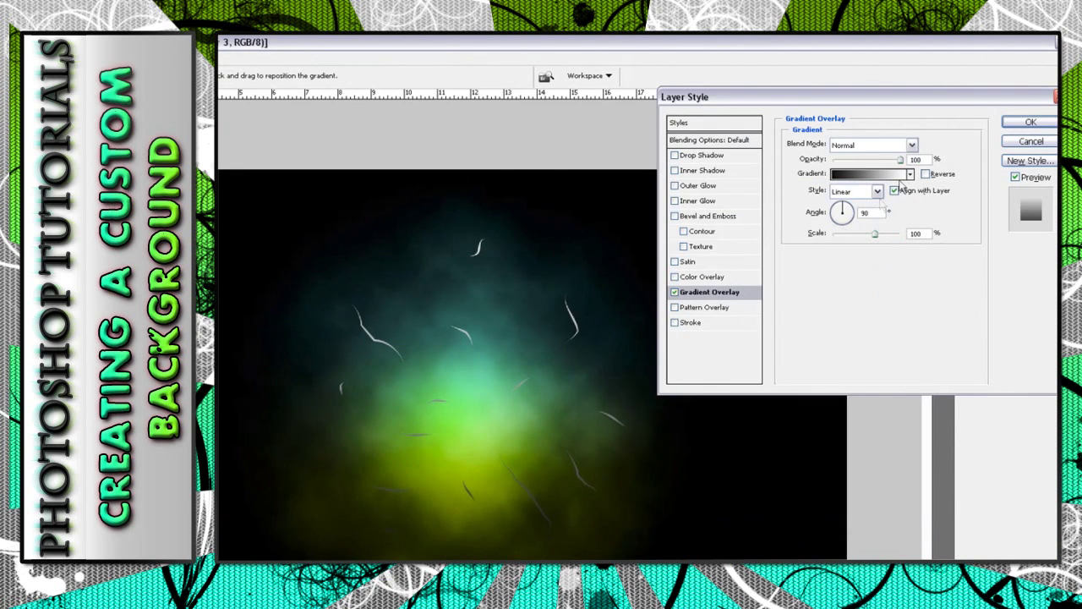
{"action": "left_click", "coordinate": [883, 174]}
{"action": "scroll", "coordinate": [860, 291], "scroll_direction": "down", "scroll_amount": 2}
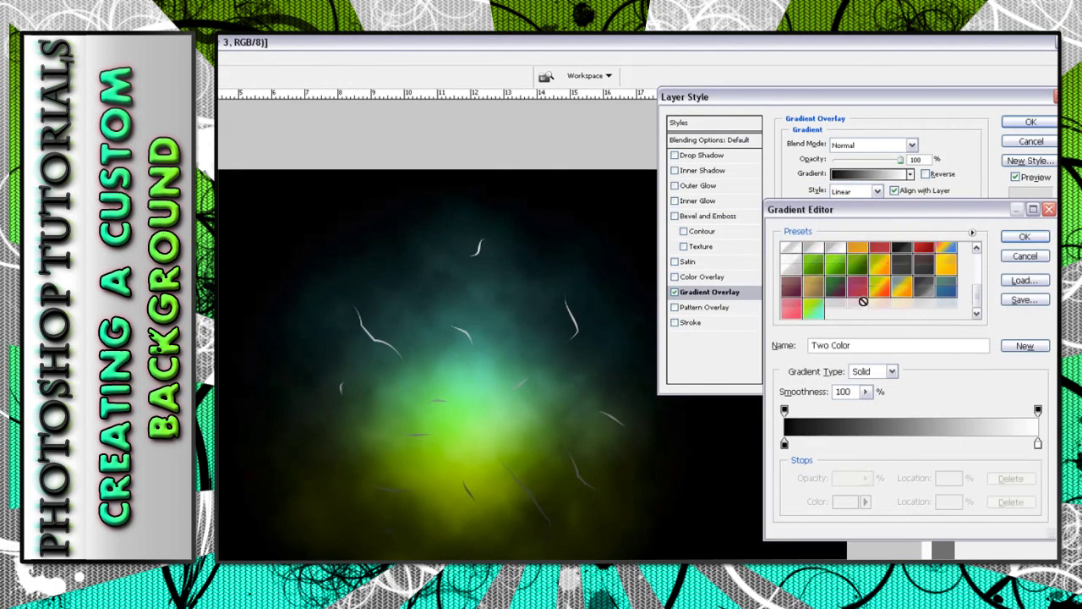
{"action": "left_click", "coordinate": [814, 311]}
{"action": "left_click", "coordinate": [1024, 237]}
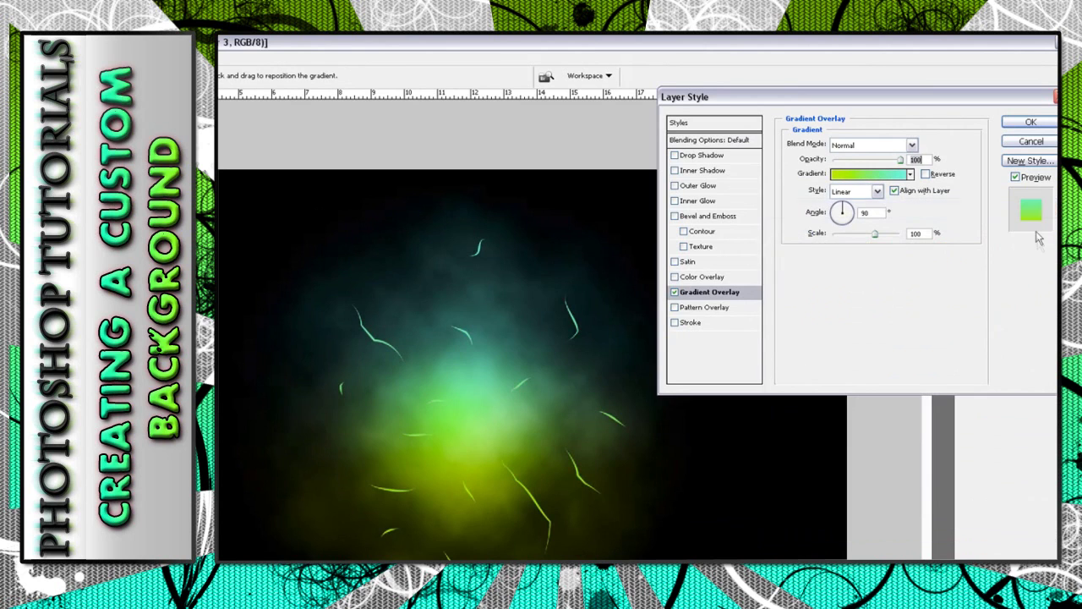
{"action": "left_click", "coordinate": [1031, 122]}
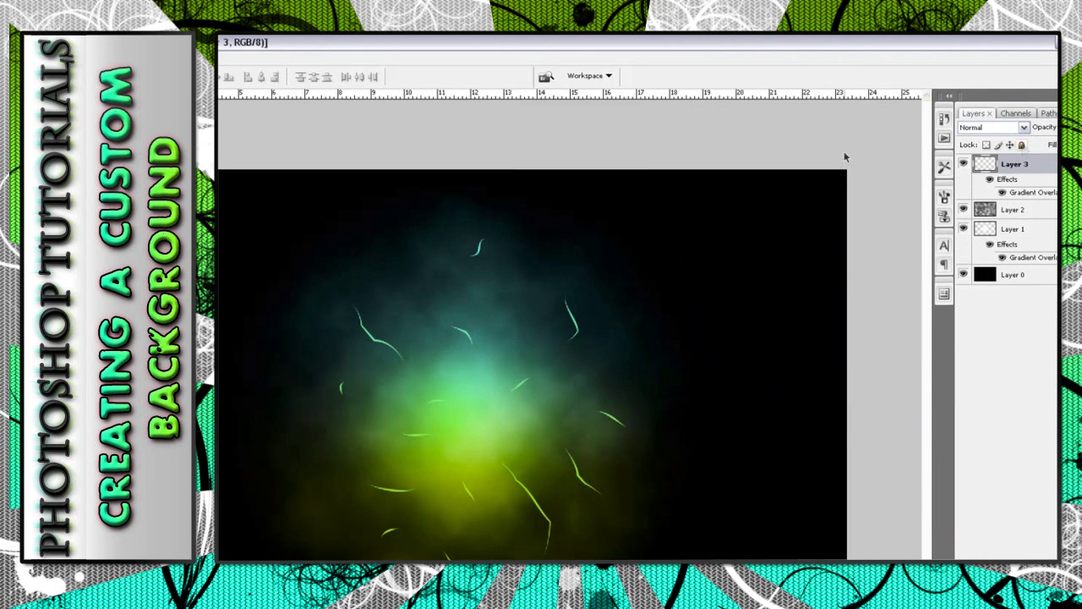
Soften the Layer 3 strands with a Gaussian Blur of radius 2.7
{"action": "key", "text": "ctrl+minus"}
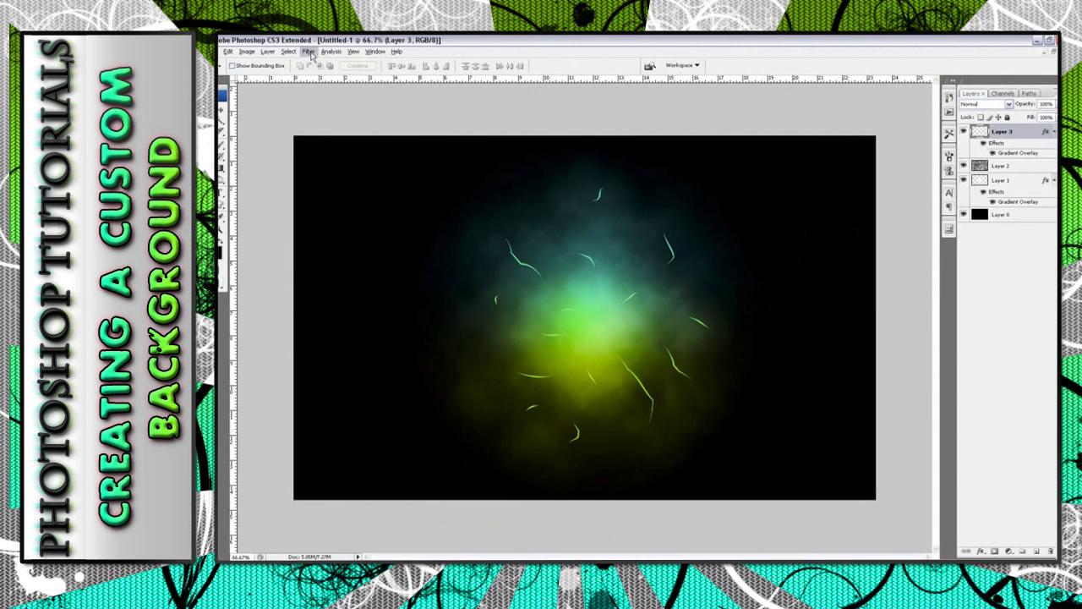
{"action": "left_click", "coordinate": [309, 51]}
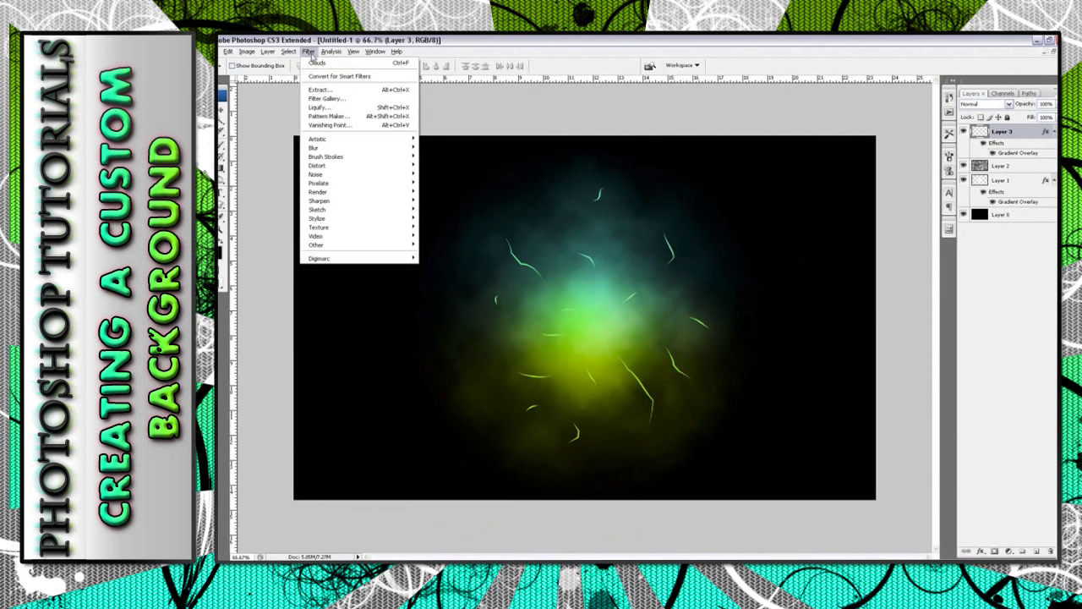
{"action": "mouse_move", "coordinate": [340, 150]}
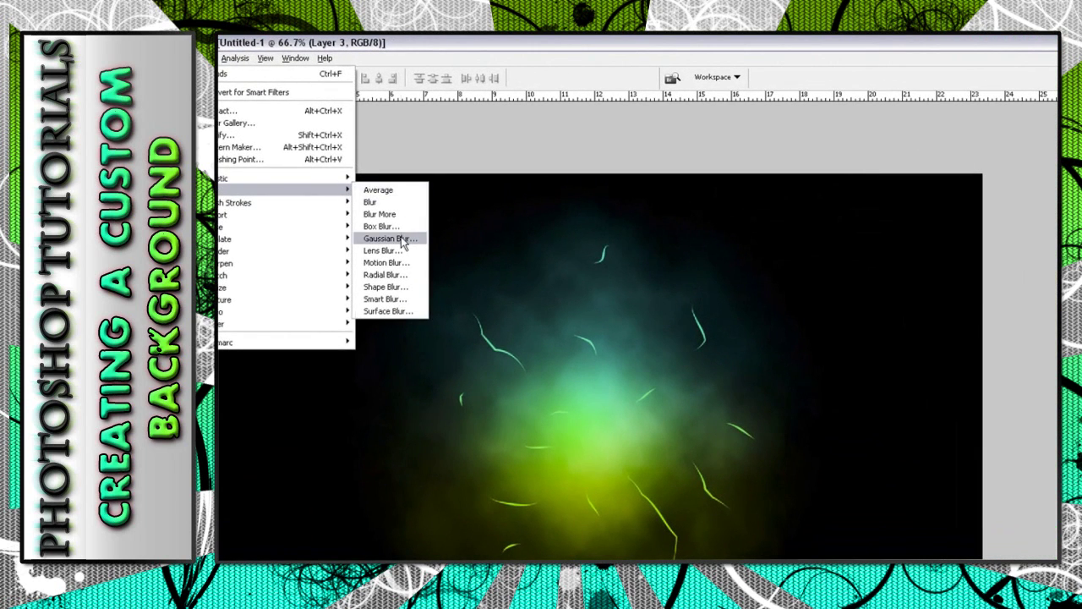
{"action": "left_click", "coordinate": [403, 244]}
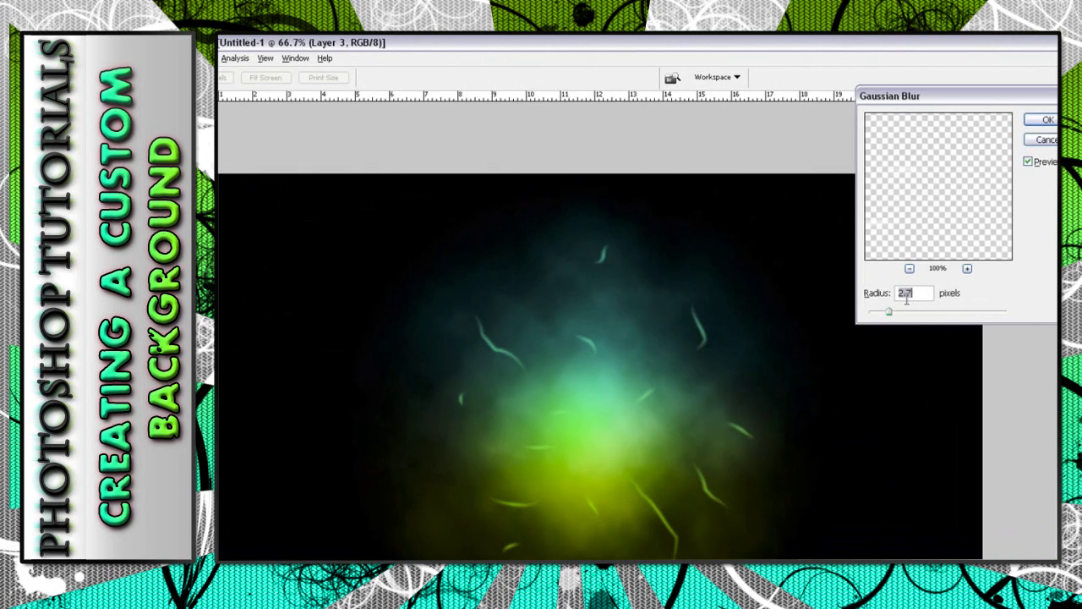
{"action": "left_click", "coordinate": [1042, 141]}
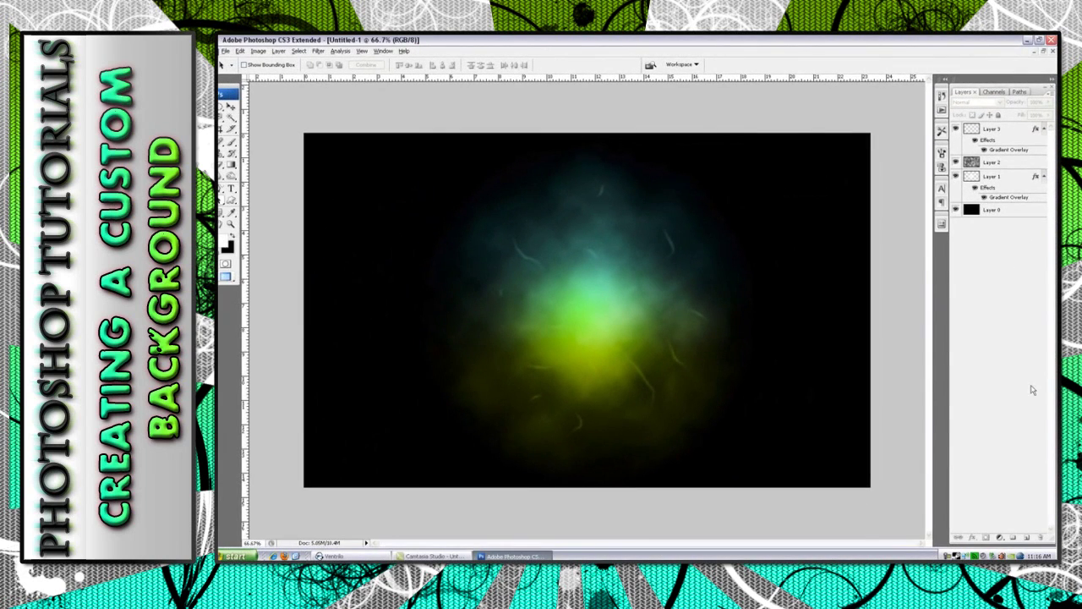
Type the text 'L4DEEVEE' on a new top layer near the canvas centre
{"action": "left_click", "coordinate": [1021, 131]}
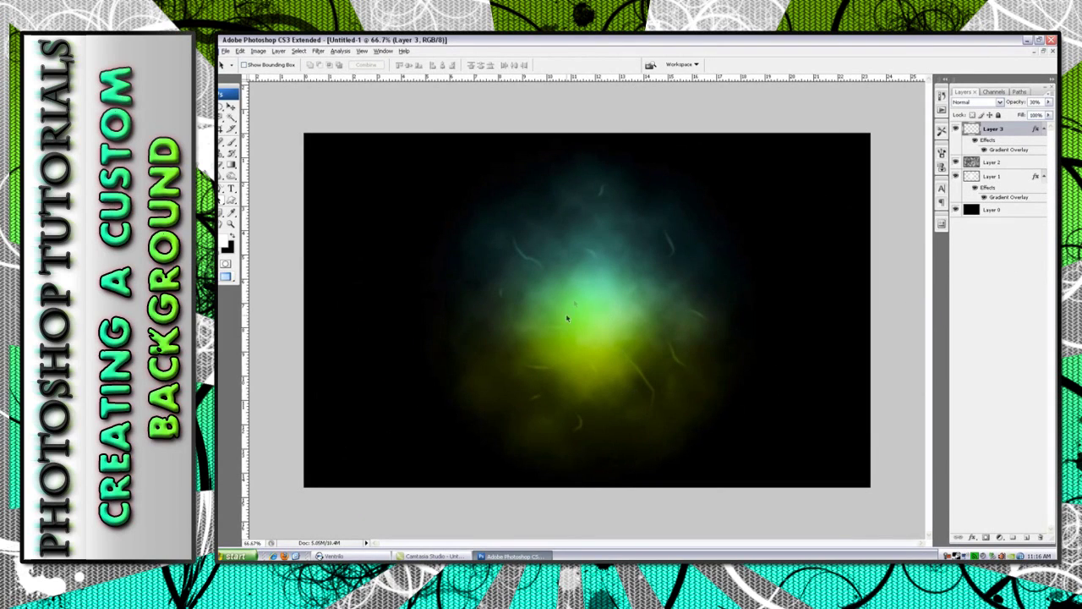
{"action": "left_click", "coordinate": [1027, 538]}
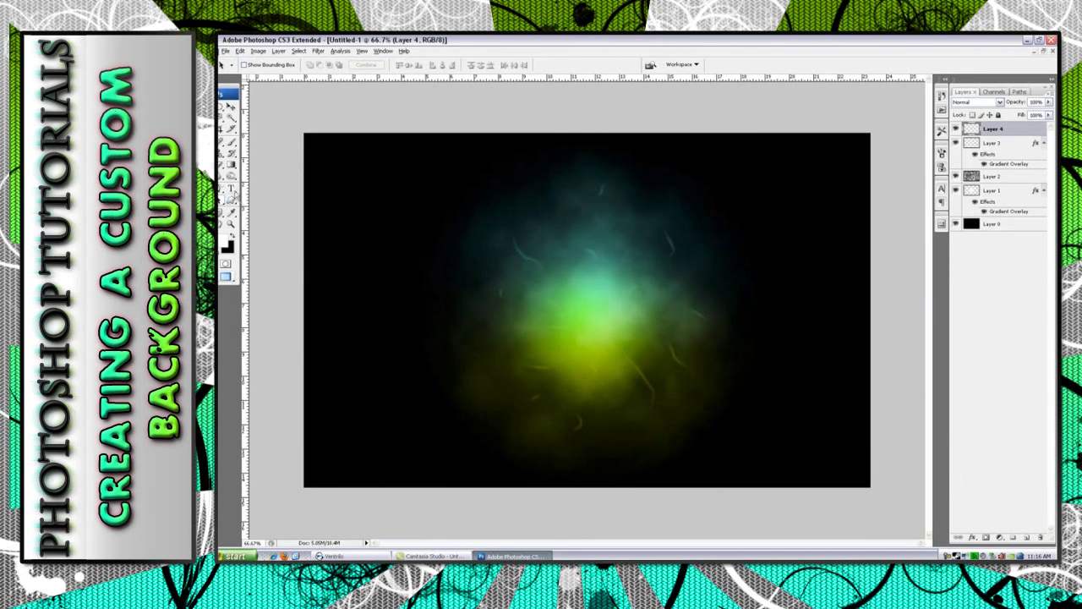
{"action": "left_click", "coordinate": [232, 188]}
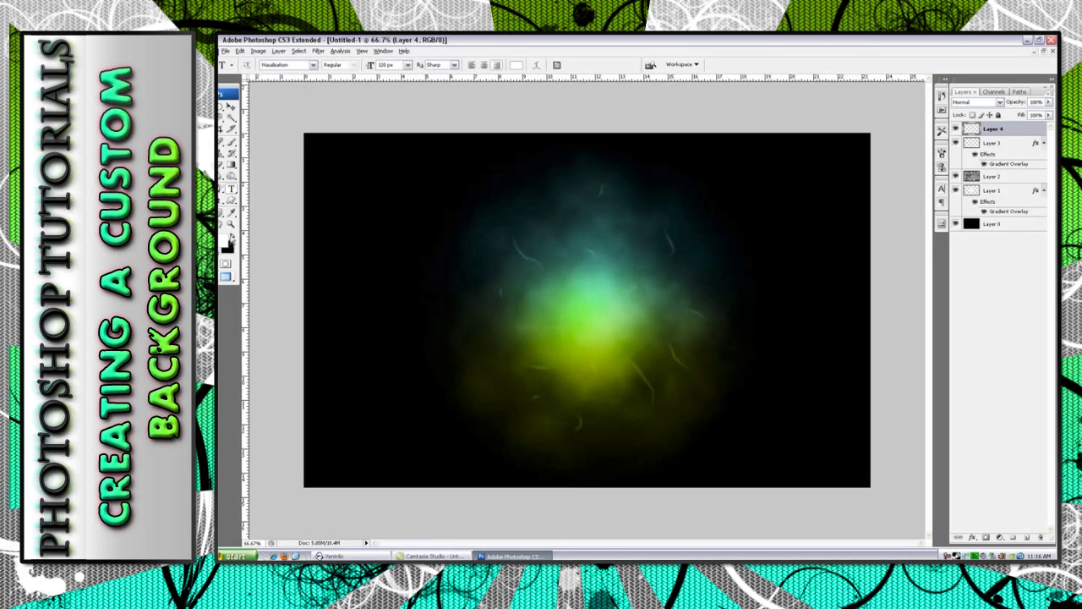
{"action": "left_click", "coordinate": [526, 315]}
{"action": "type", "text": "LADEEVE"}
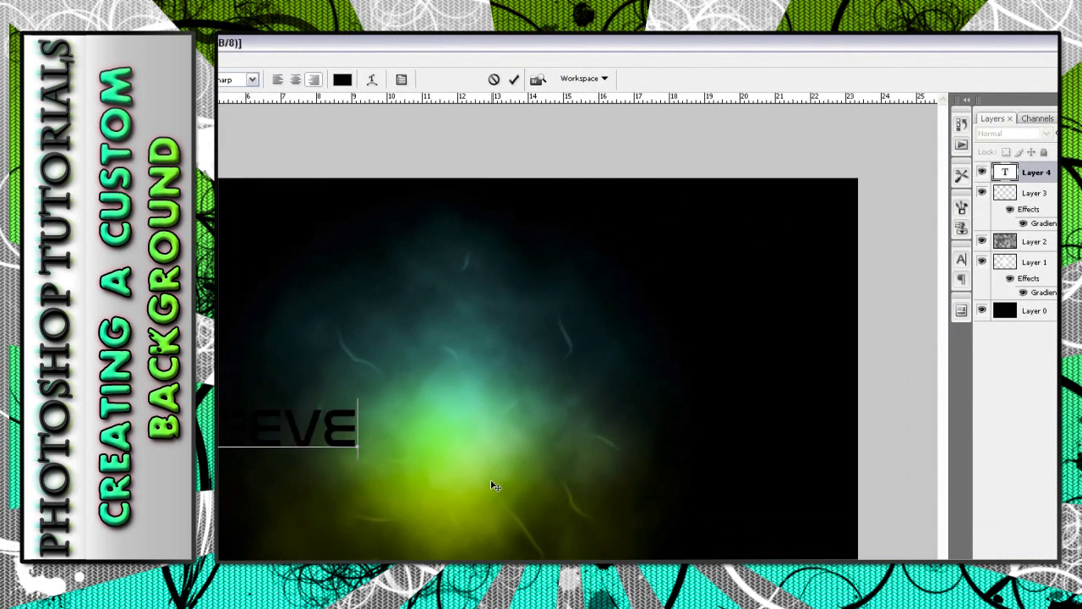
{"action": "type", "text": "E"}
{"action": "left_click_drag", "start_coordinate": [454, 498], "coordinate": [674, 523]}
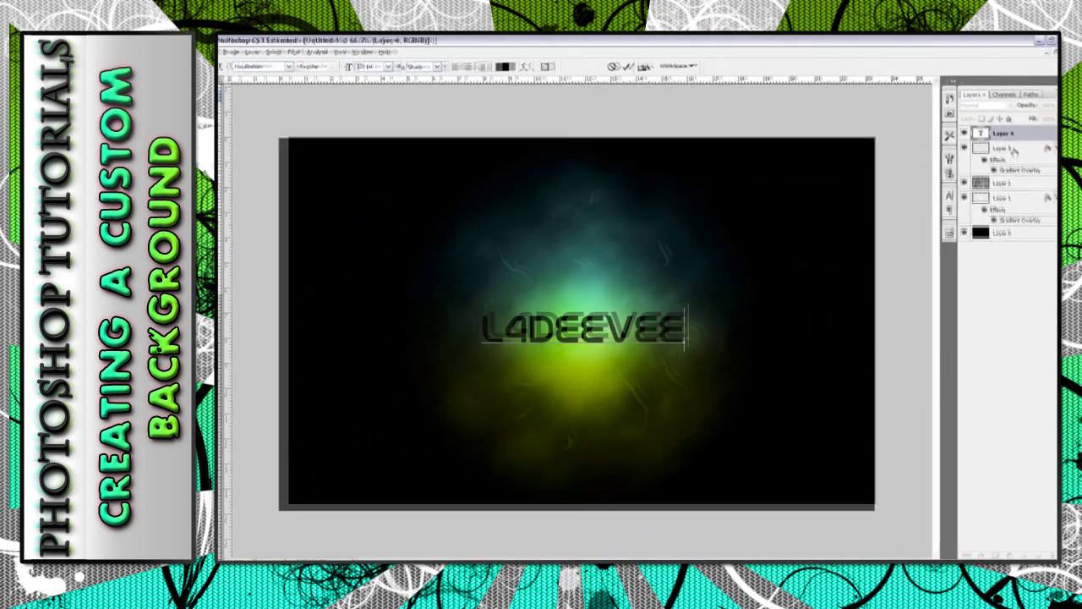
{"action": "left_click", "coordinate": [1034, 193]}
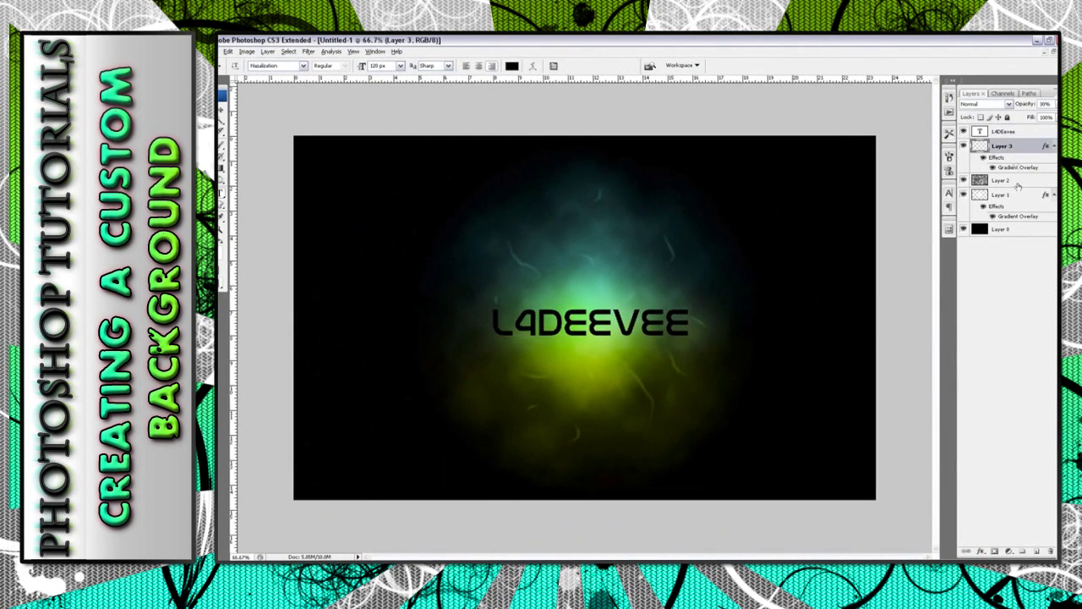
Align the text layer to the canvas's vertical and horizontal centres, then deselect
{"action": "left_click", "coordinate": [983, 230], "text": "ctrl"}
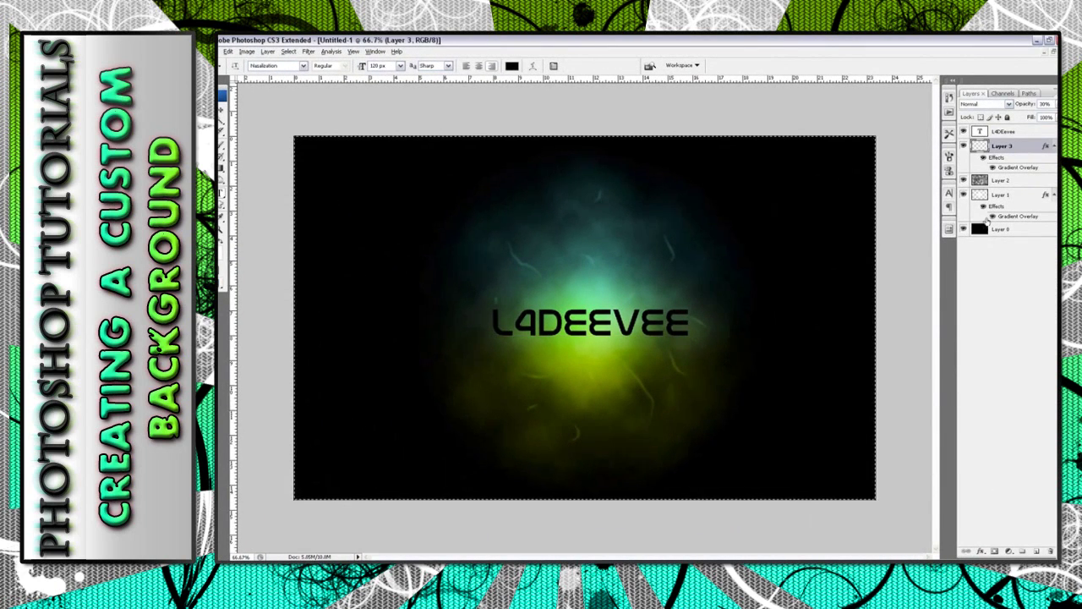
{"action": "left_click", "coordinate": [1008, 134]}
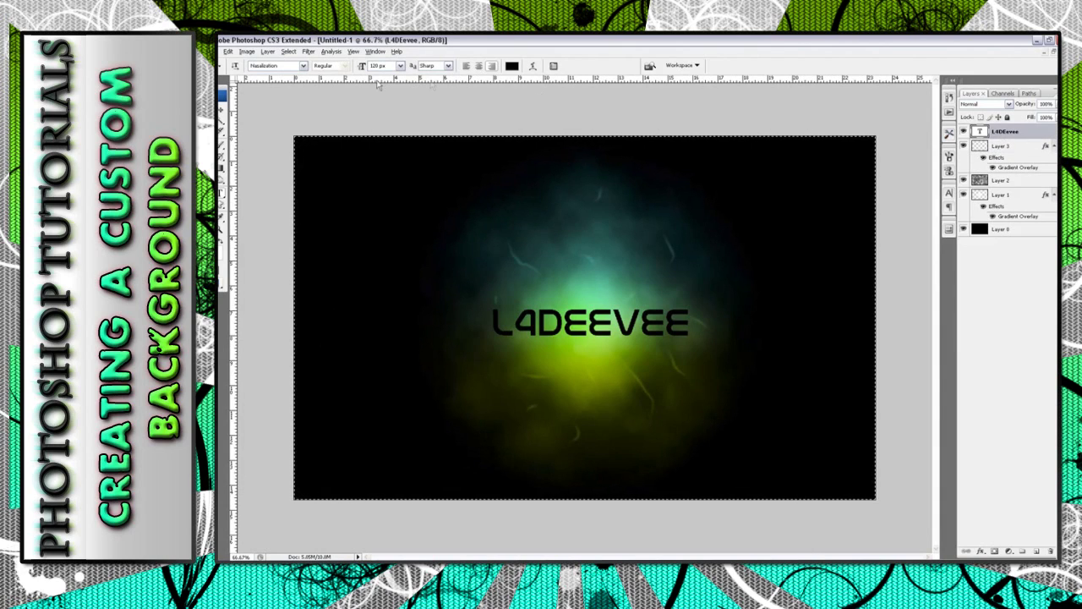
{"action": "left_click", "coordinate": [223, 110]}
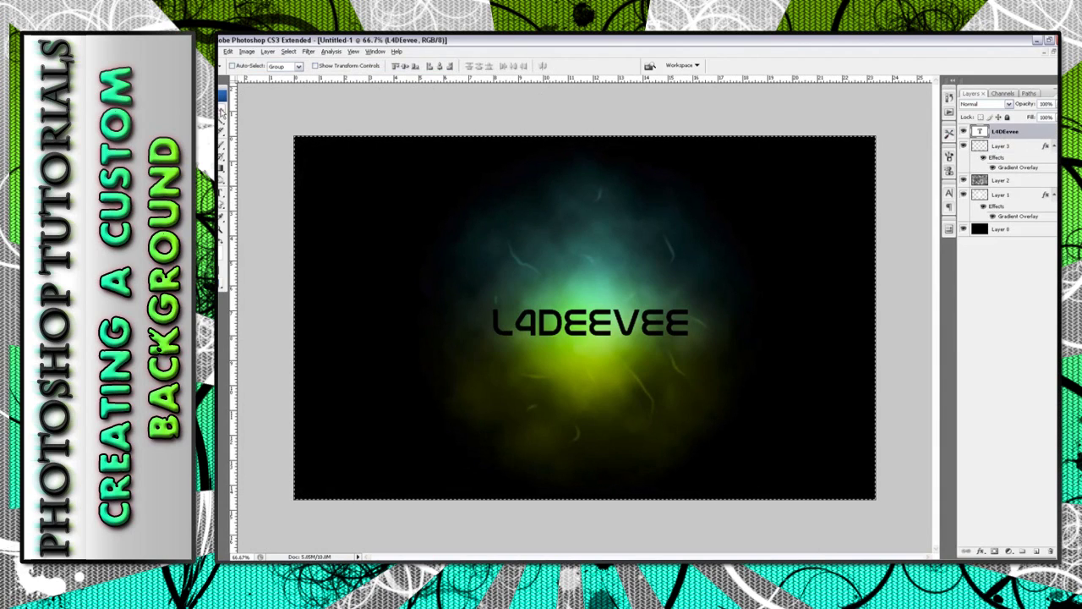
{"action": "left_click", "coordinate": [405, 66]}
{"action": "left_click", "coordinate": [441, 66]}
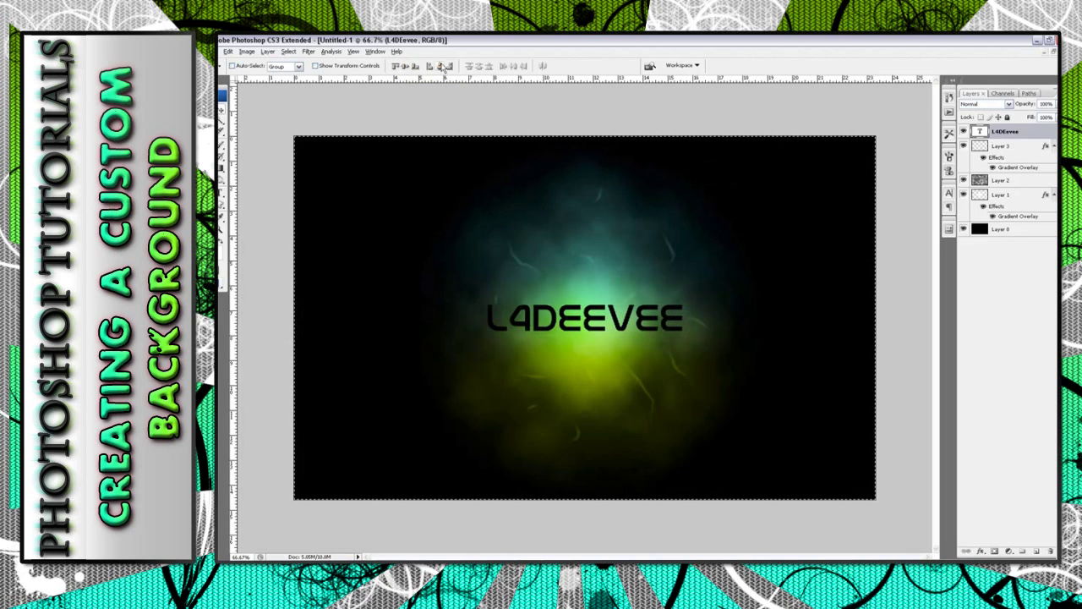
{"action": "key", "text": "ctrl+d"}
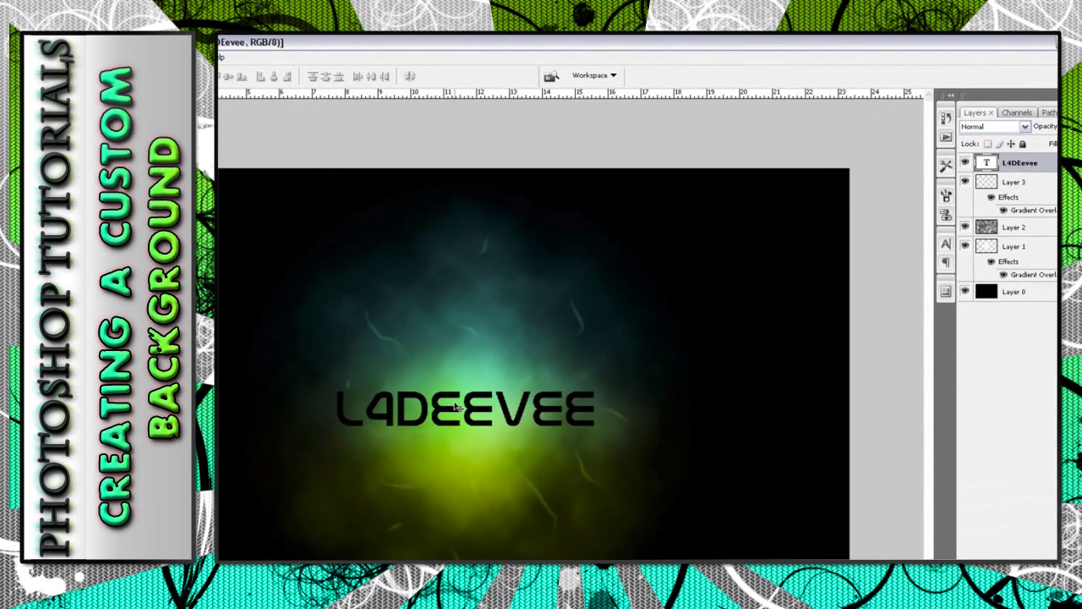
Nudge the text slightly right and give it a dark metallic Gradient Overlay
{"action": "left_click_drag", "start_coordinate": [457, 406], "coordinate": [465, 414]}
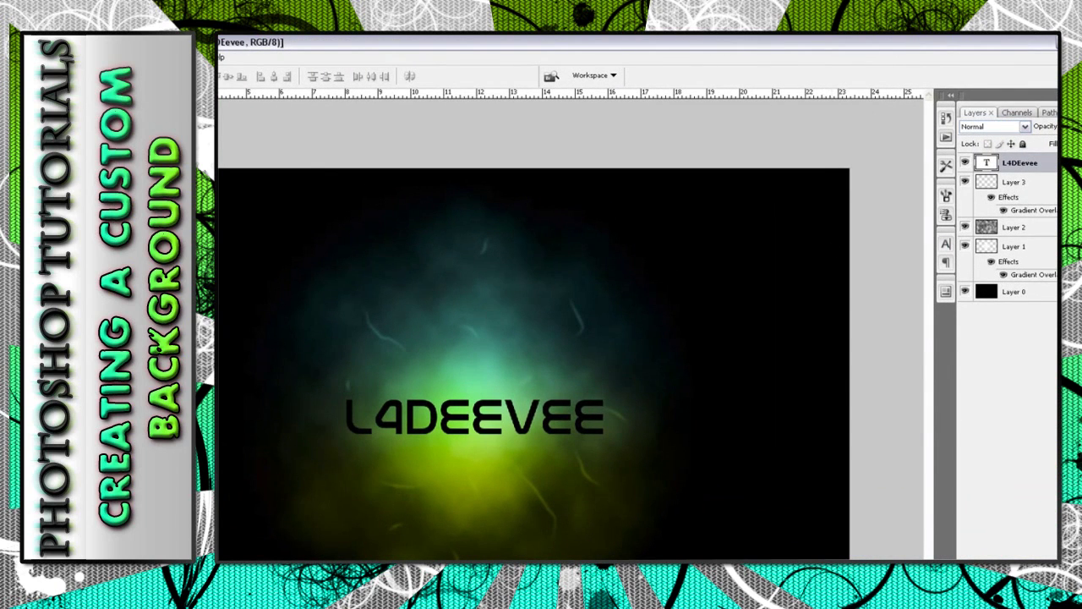
{"action": "right_click", "coordinate": [1048, 166]}
{"action": "left_click", "coordinate": [1036, 191]}
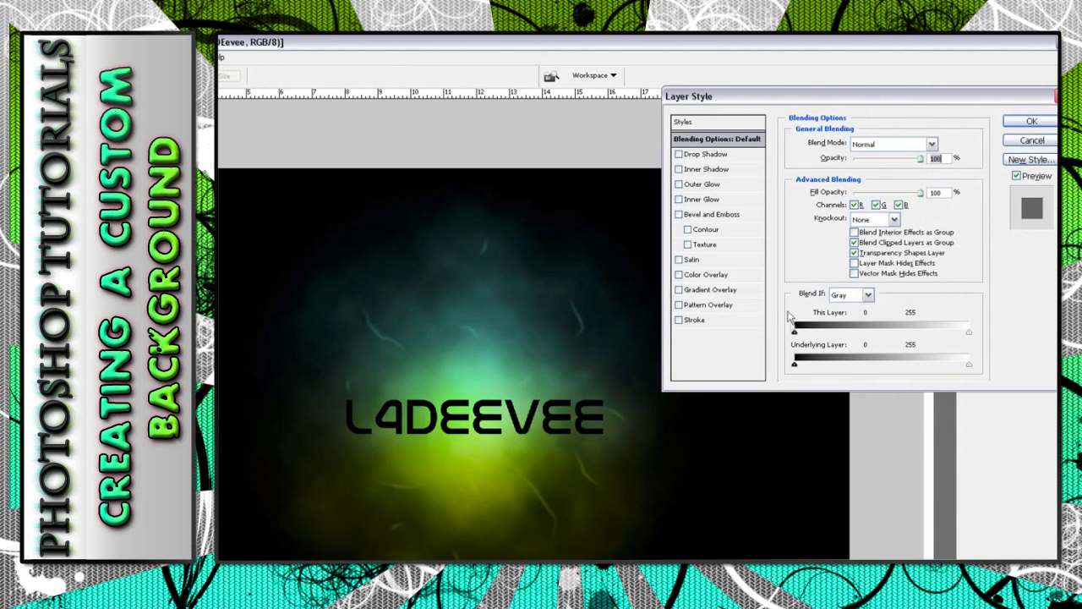
{"action": "left_click", "coordinate": [743, 291]}
{"action": "left_click", "coordinate": [880, 173]}
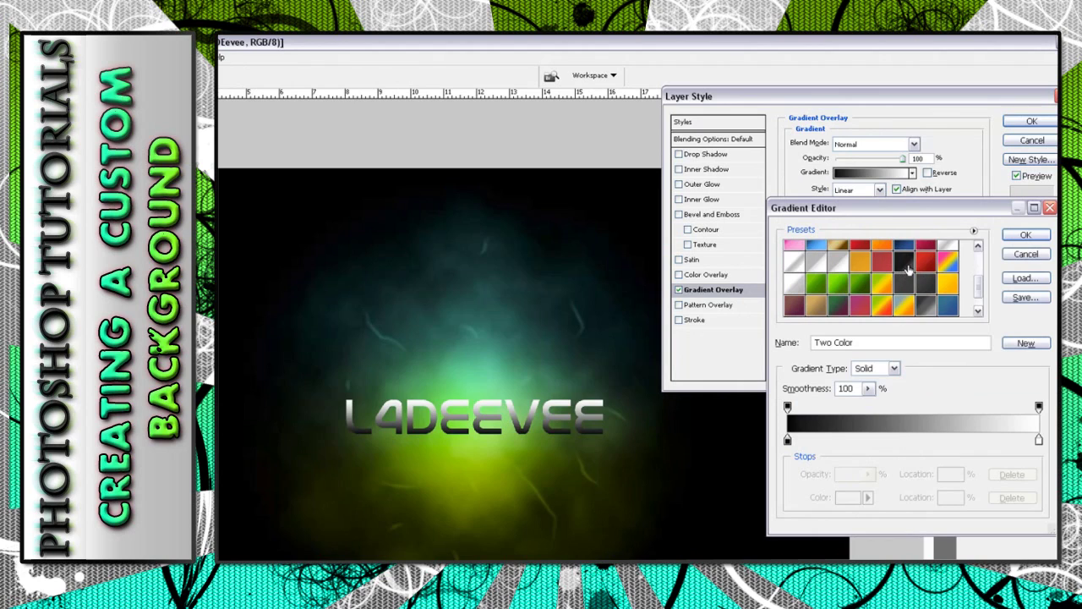
{"action": "left_click", "coordinate": [904, 266]}
{"action": "left_click", "coordinate": [1026, 235]}
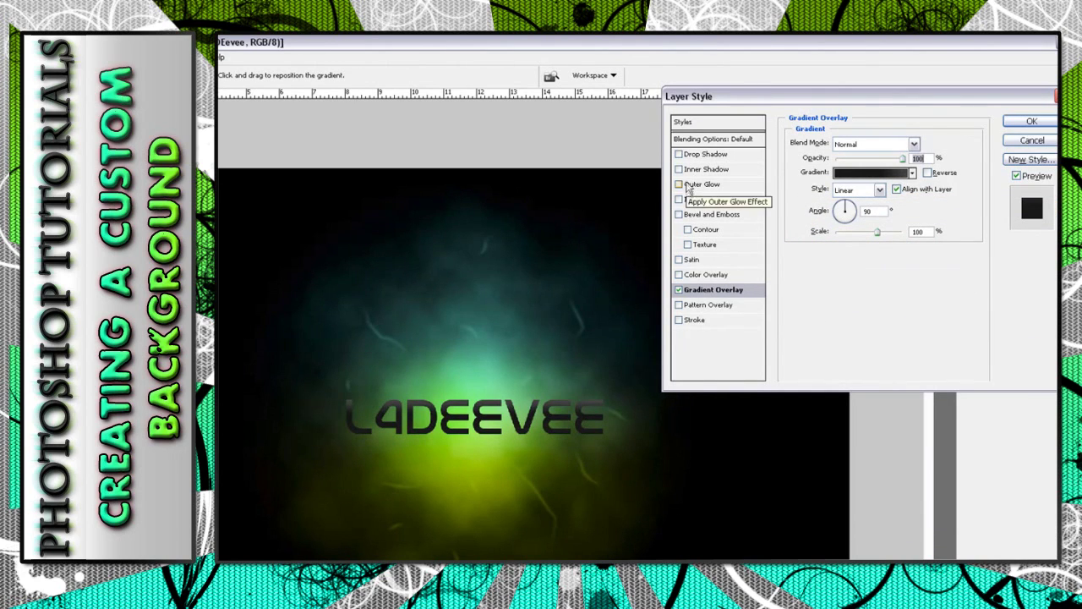
Add a grey cecece Outer Glow to the text and apply the layer effects
{"action": "left_click", "coordinate": [678, 184]}
{"action": "left_click", "coordinate": [709, 186]}
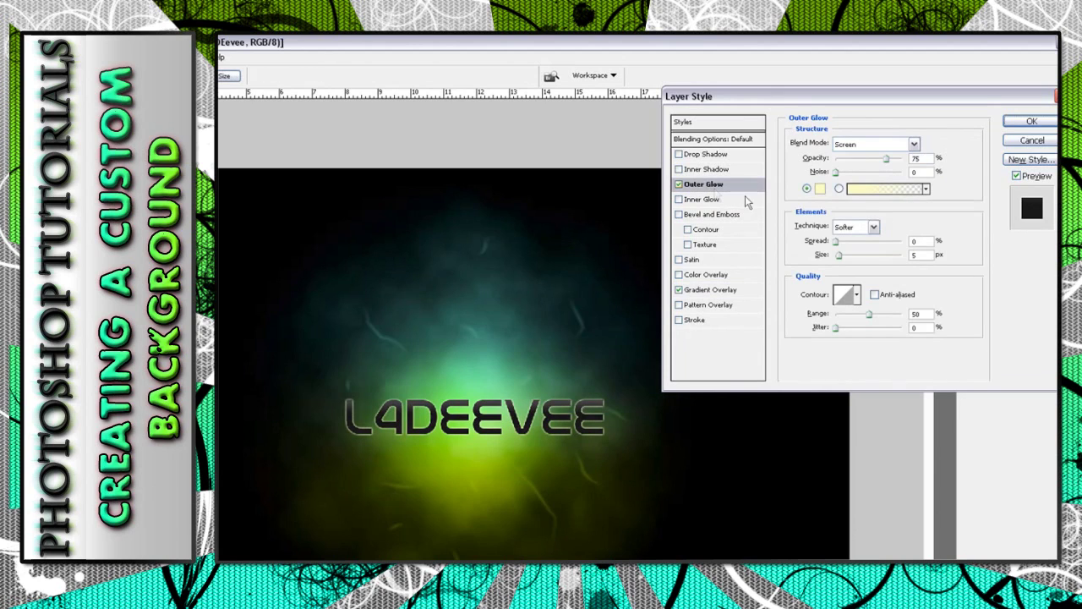
{"action": "left_click", "coordinate": [819, 189]}
{"action": "mouse_move", "coordinate": [784, 80]}
{"action": "left_mouse_down"}
{"action": "mouse_move", "coordinate": [734, 123]}
{"action": "mouse_move", "coordinate": [723, 109]}
{"action": "left_mouse_up"}
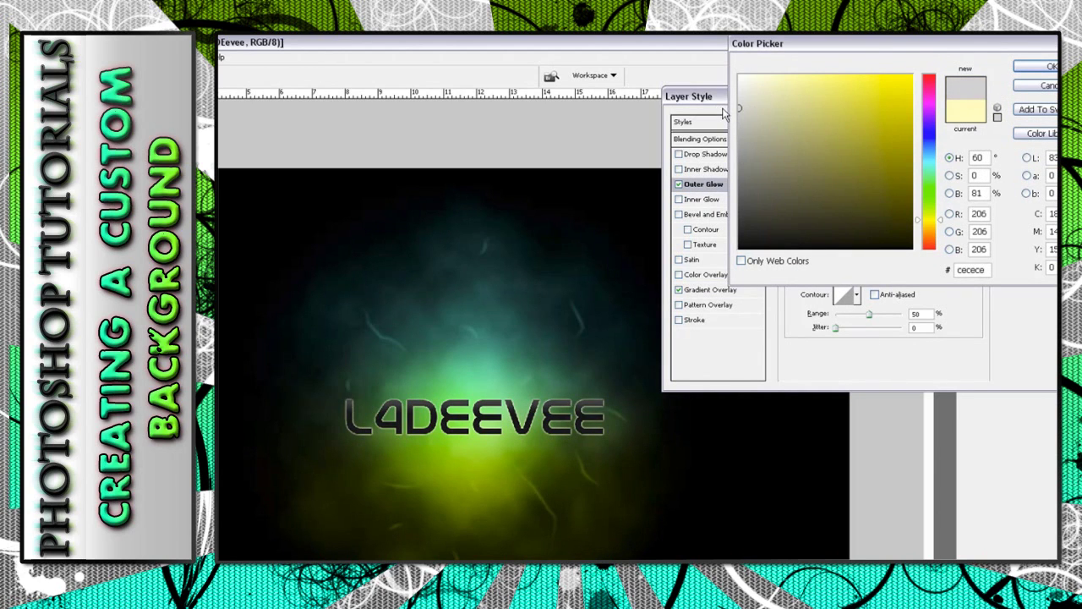
{"action": "left_click", "coordinate": [1018, 68]}
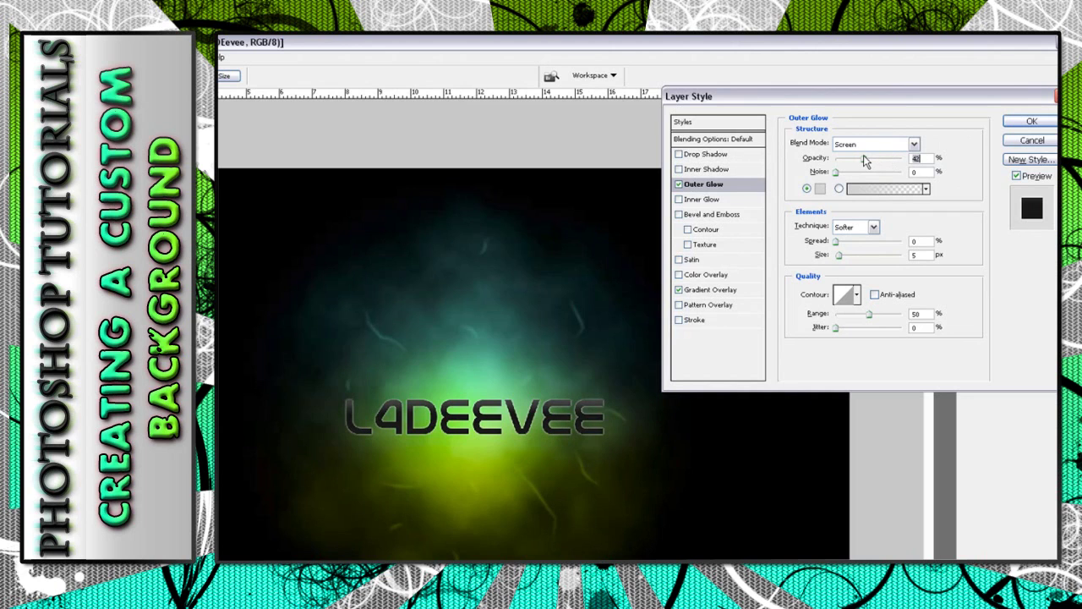
{"action": "left_click", "coordinate": [1031, 121]}
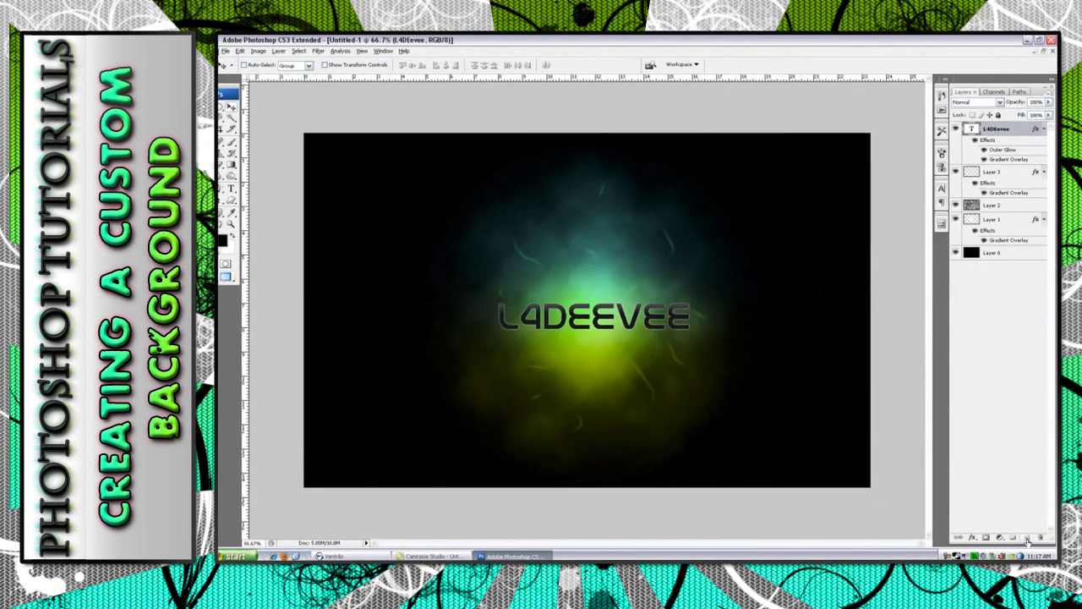
Add a new layer and select an ellipse across the top of the L4DEEVEE text
{"action": "left_click", "coordinate": [1028, 538]}
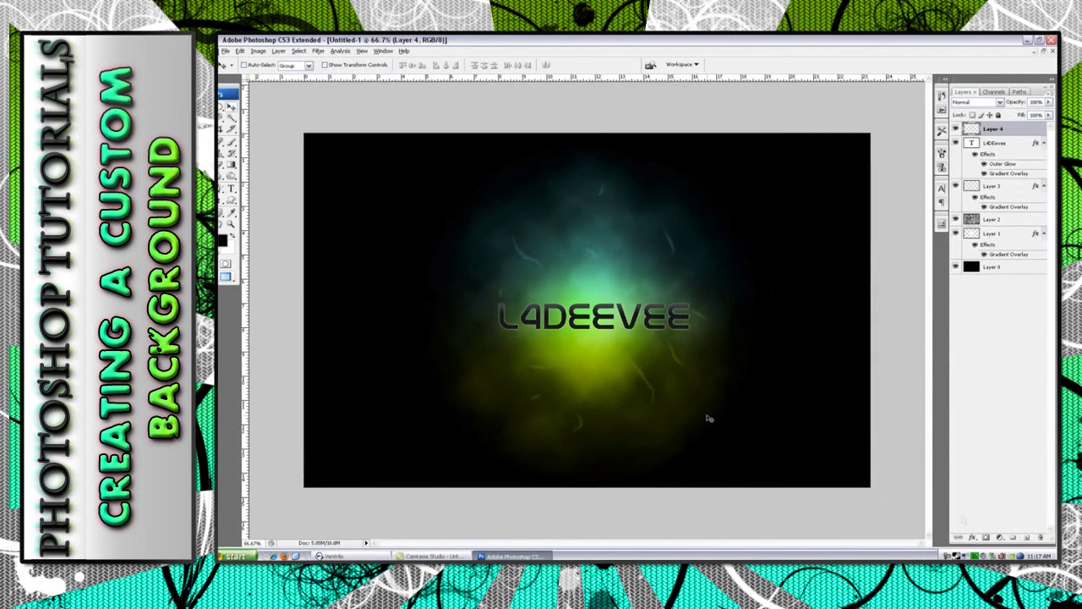
{"action": "left_click", "coordinate": [225, 116]}
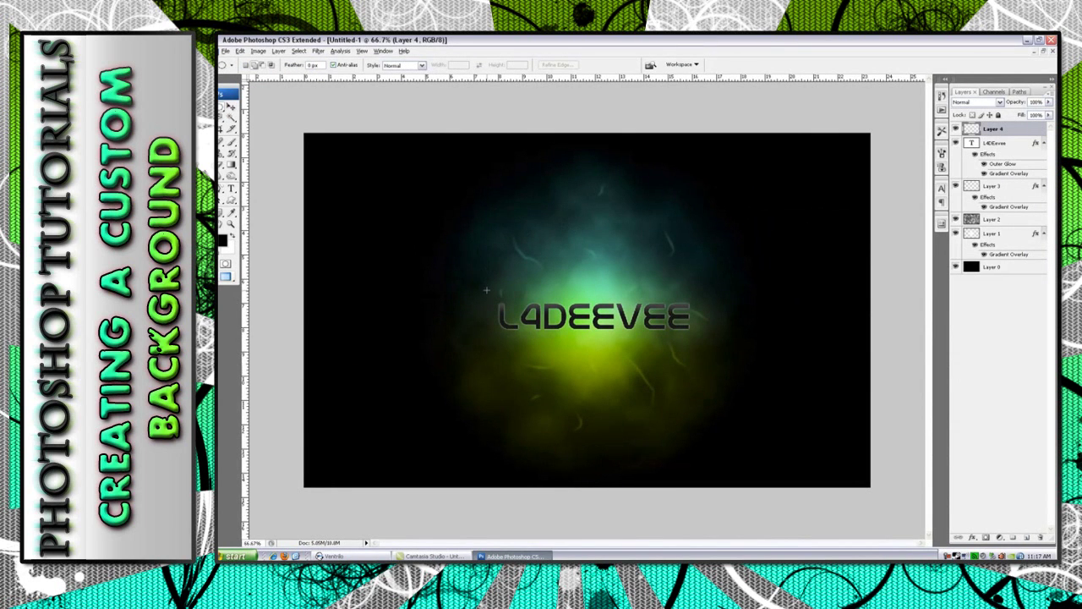
{"action": "left_click_drag", "start_coordinate": [487, 289], "coordinate": [697, 313]}
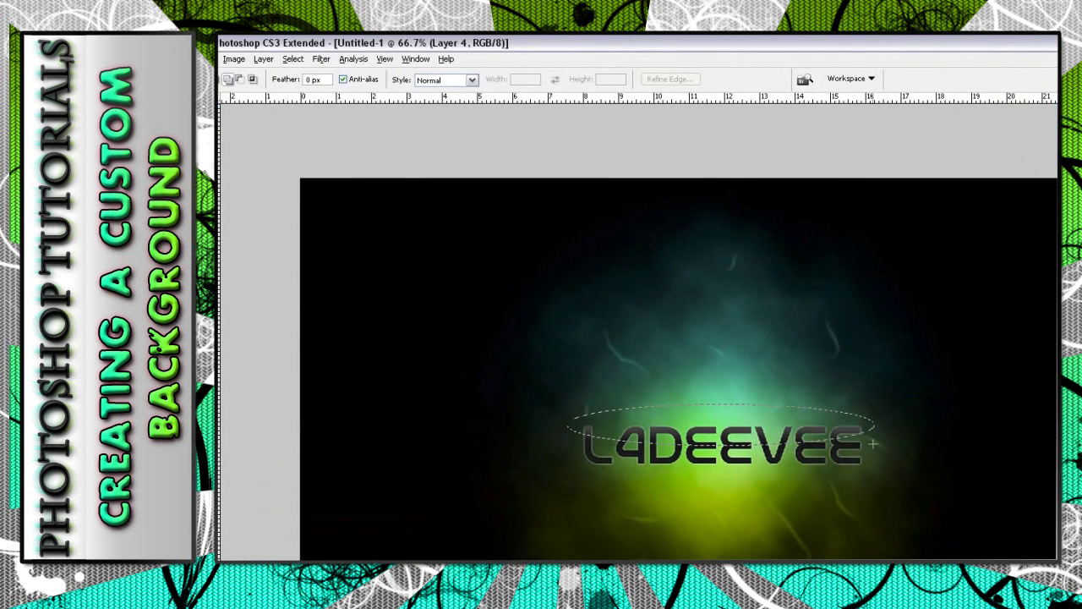
{"action": "left_click_drag", "start_coordinate": [871, 443], "coordinate": [874, 448]}
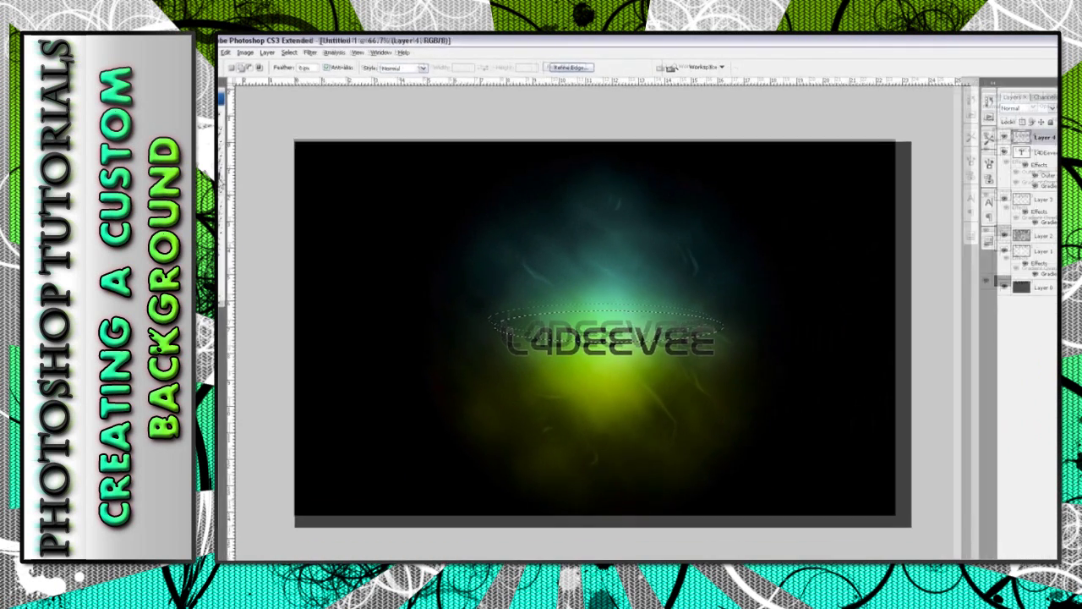
Fill the ellipse with a white Foreground-to-Transparent gradient for a glossy glare
{"action": "left_click", "coordinate": [203, 231]}
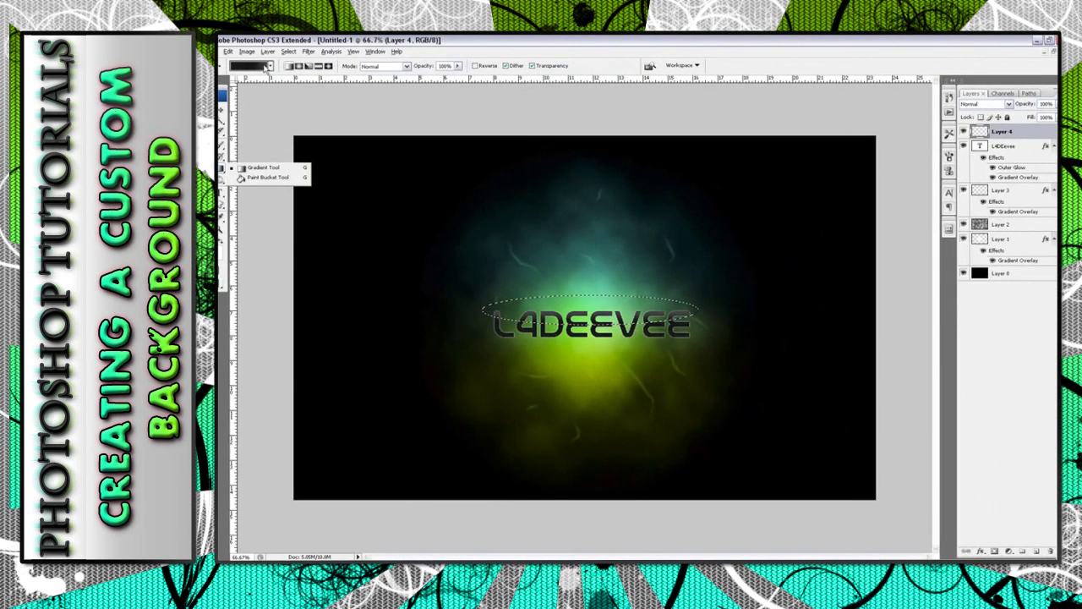
{"action": "left_click", "coordinate": [250, 65]}
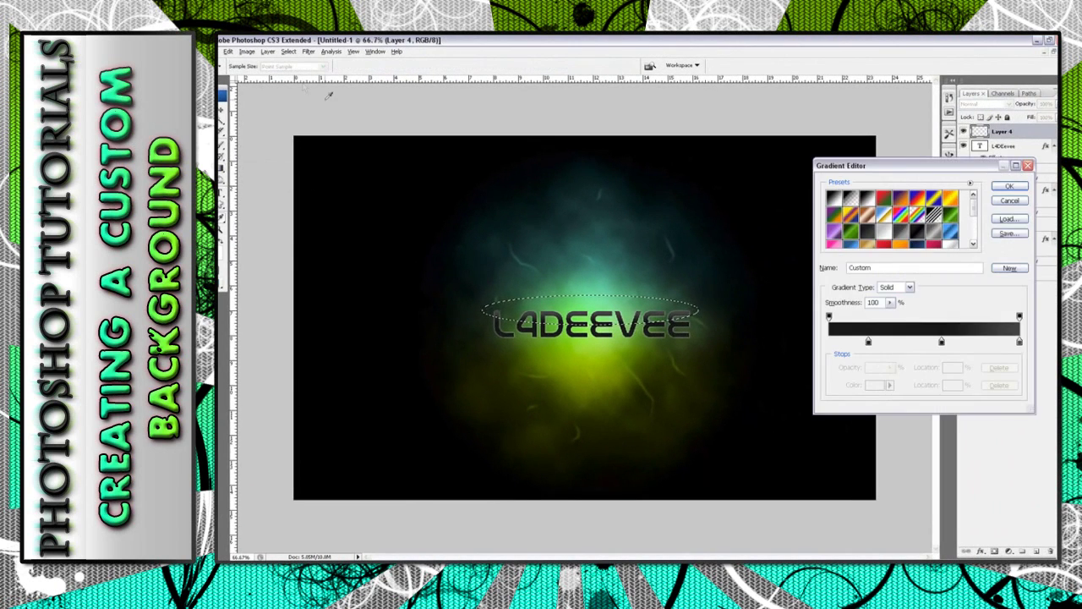
{"action": "left_click", "coordinate": [850, 200]}
{"action": "left_click", "coordinate": [1010, 186]}
{"action": "key", "text": "x"}
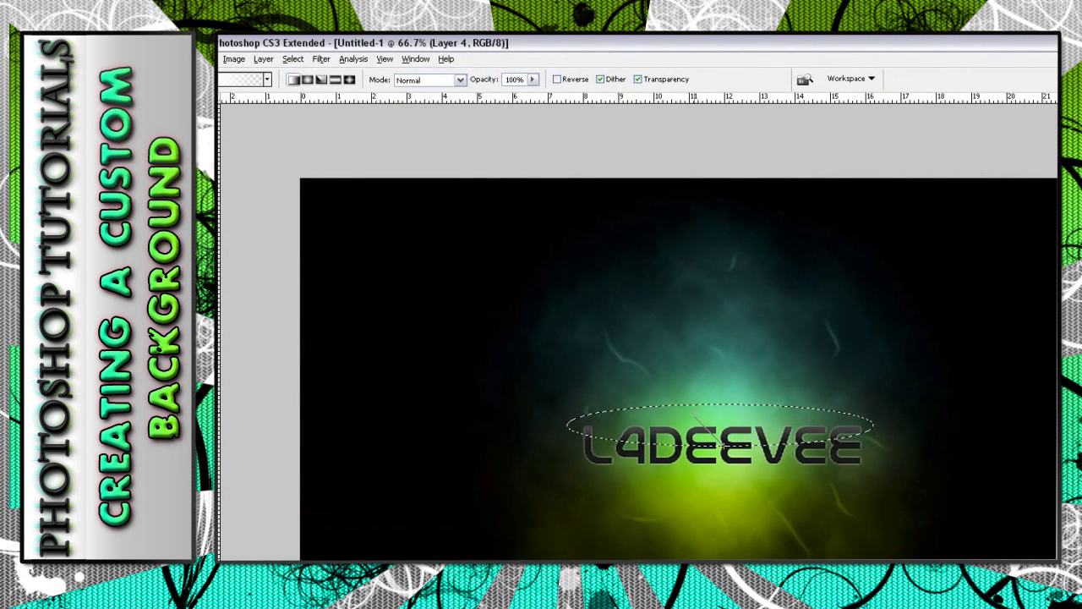
{"action": "left_click_drag", "start_coordinate": [694, 416], "coordinate": [726, 445]}
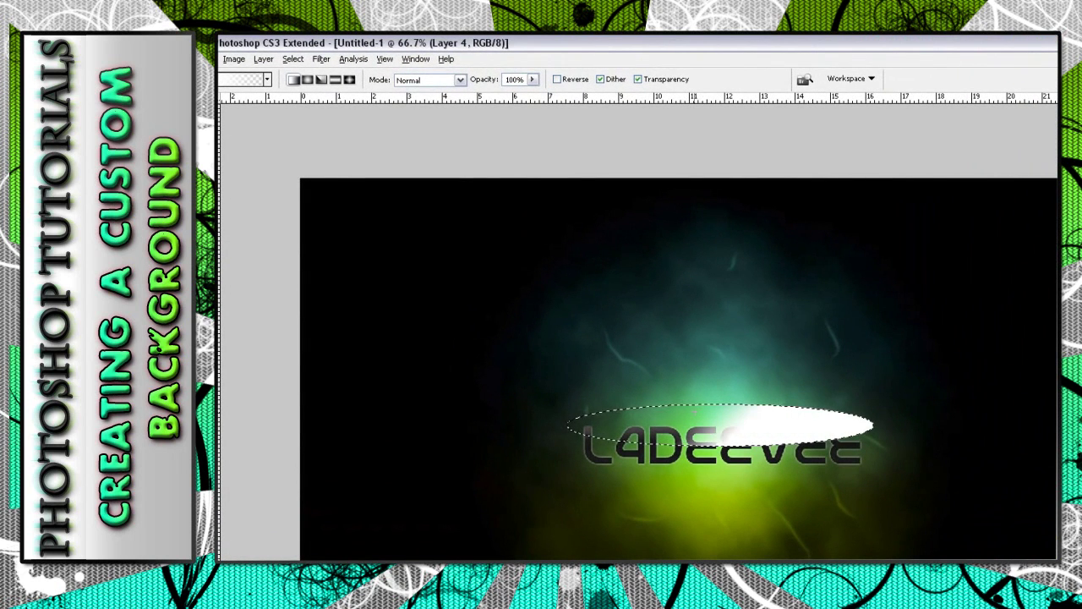
{"action": "key", "text": "ctrl+z"}
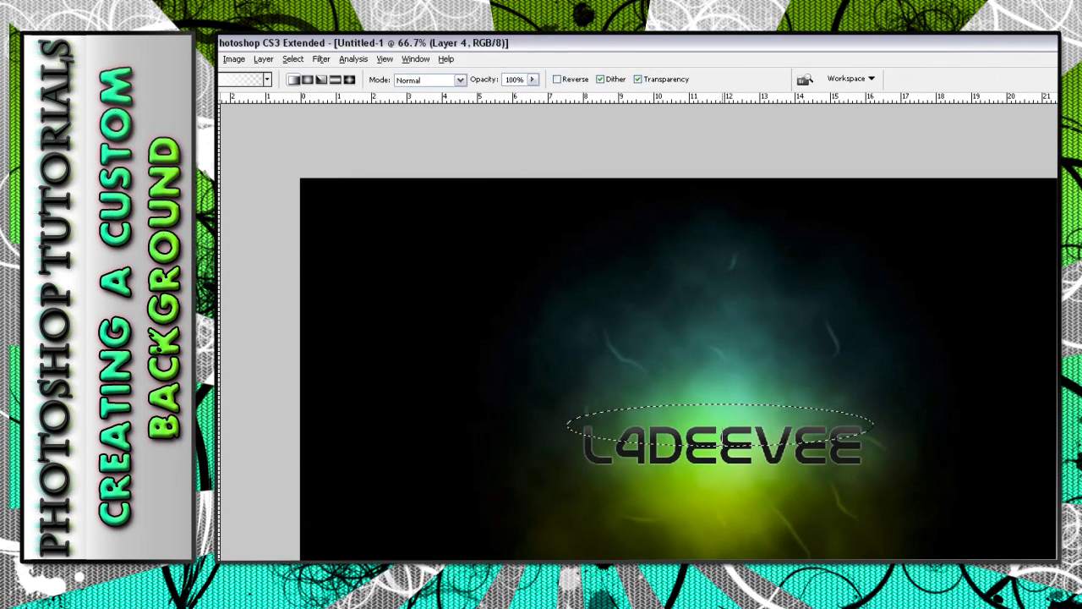
{"action": "key", "text": "ctrl+z"}
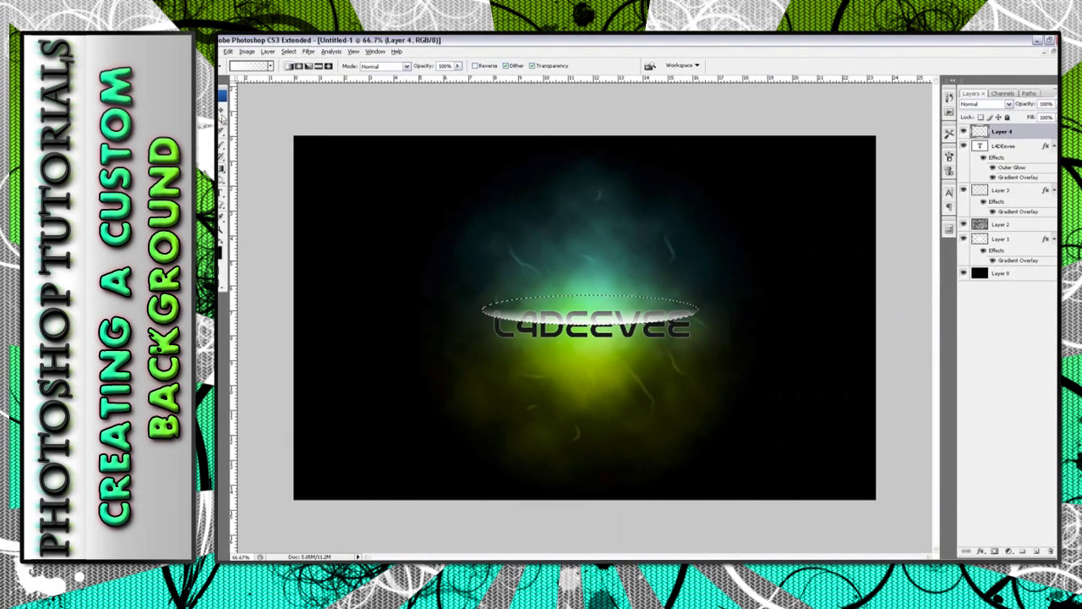
Load the letters as a selection, invert it, and erase the glare outside the letters
{"action": "left_click", "coordinate": [224, 108]}
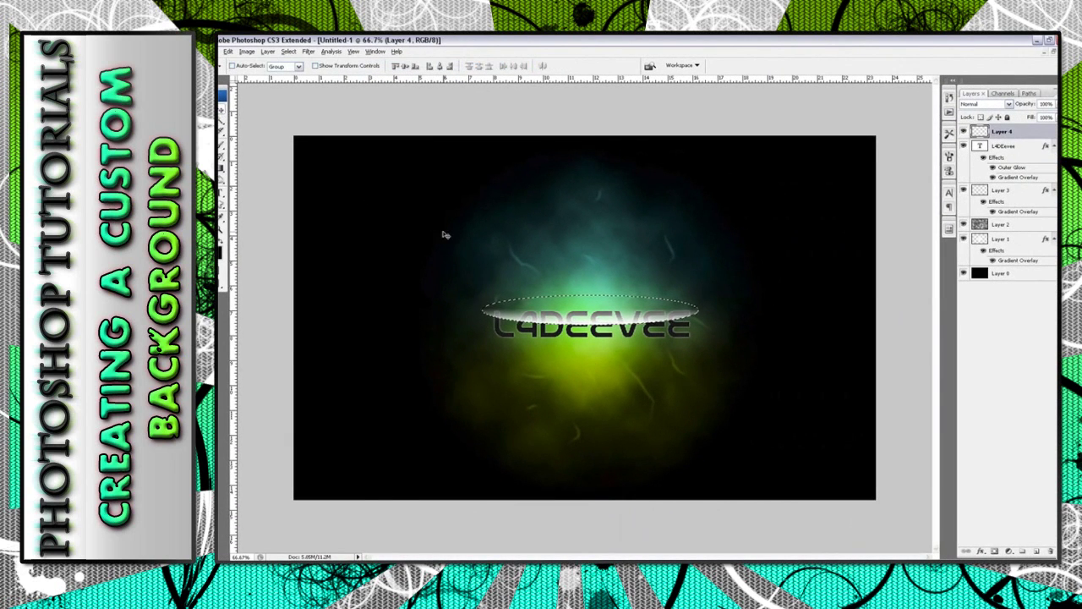
{"action": "key", "text": "ctrl+d"}
{"action": "left_click", "coordinate": [981, 147], "text": "ctrl"}
{"action": "left_click", "coordinate": [289, 52]}
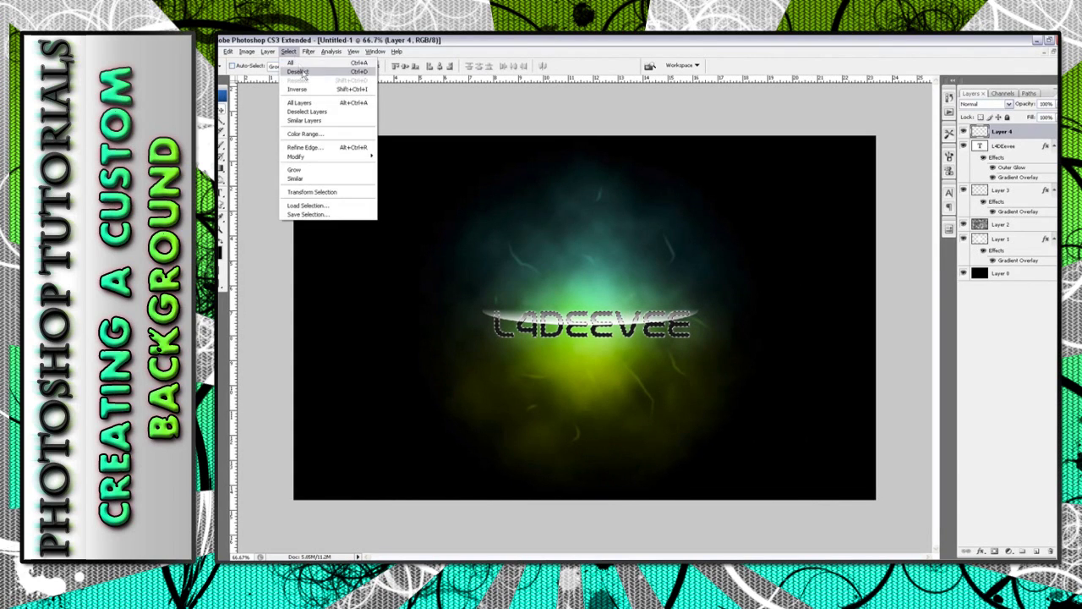
{"action": "left_click", "coordinate": [291, 63]}
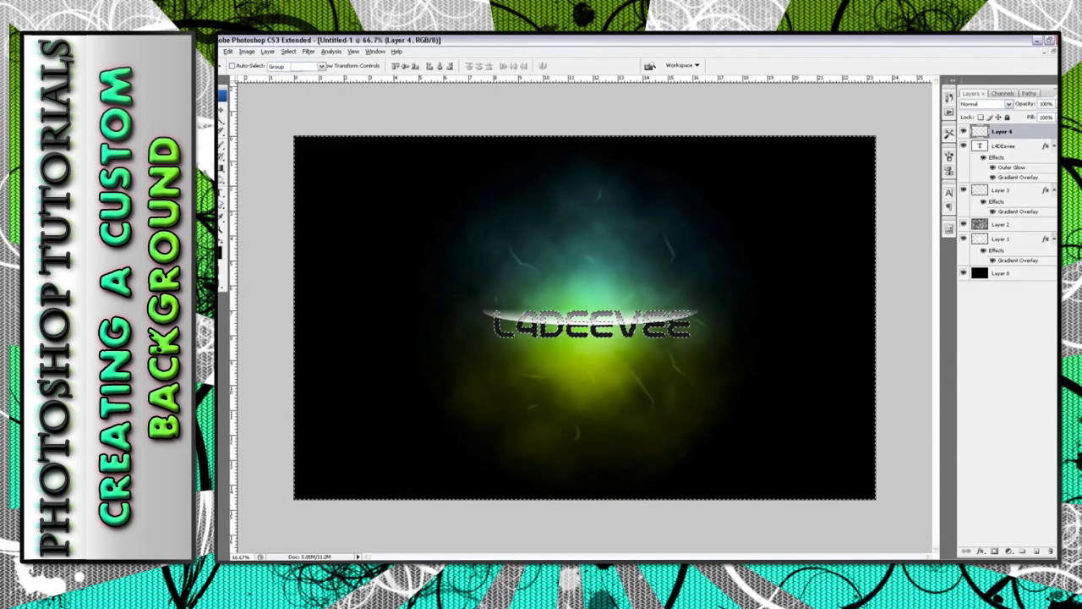
{"action": "key", "text": "e"}
{"action": "left_click_drag", "start_coordinate": [452, 286], "coordinate": [739, 316]}
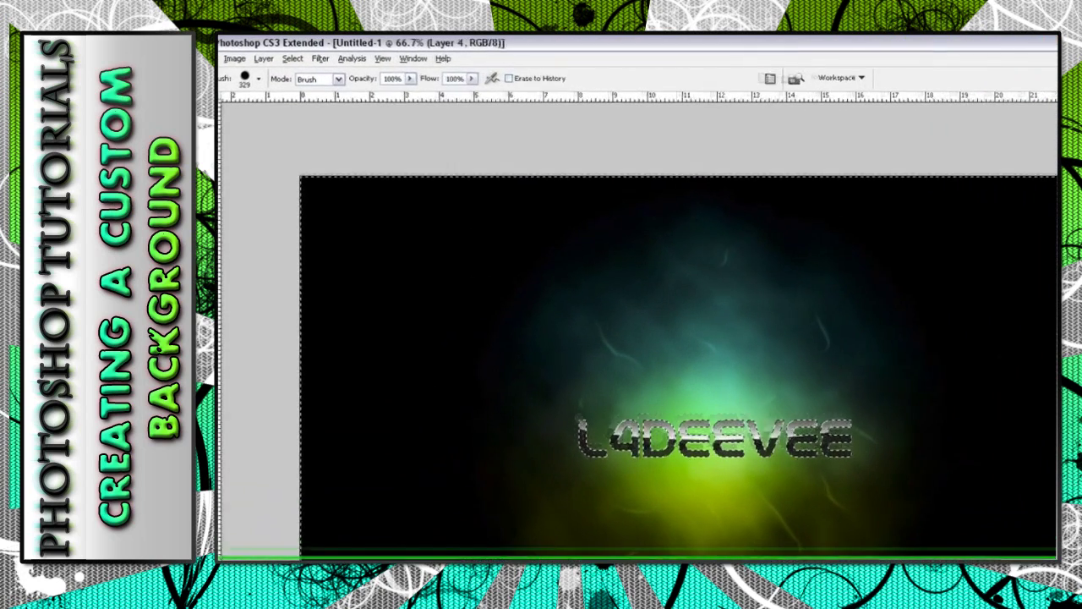
{"action": "key", "text": "v"}
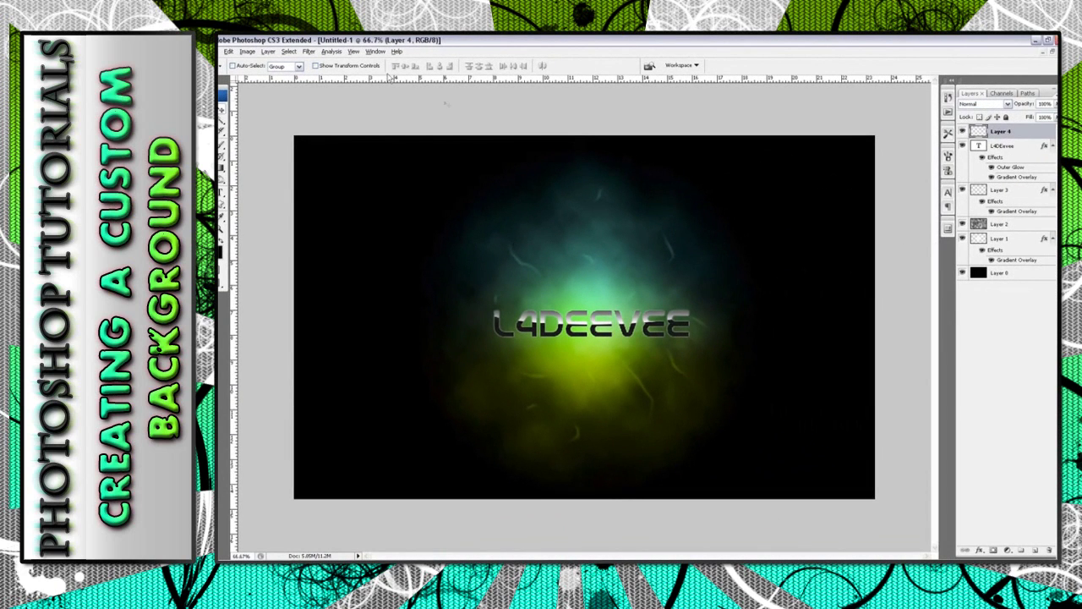
Bring up the Gaussian Blur filter, then cancel it, leaving the glare unchanged
{"action": "left_click", "coordinate": [309, 52]}
{"action": "mouse_move", "coordinate": [315, 148]}
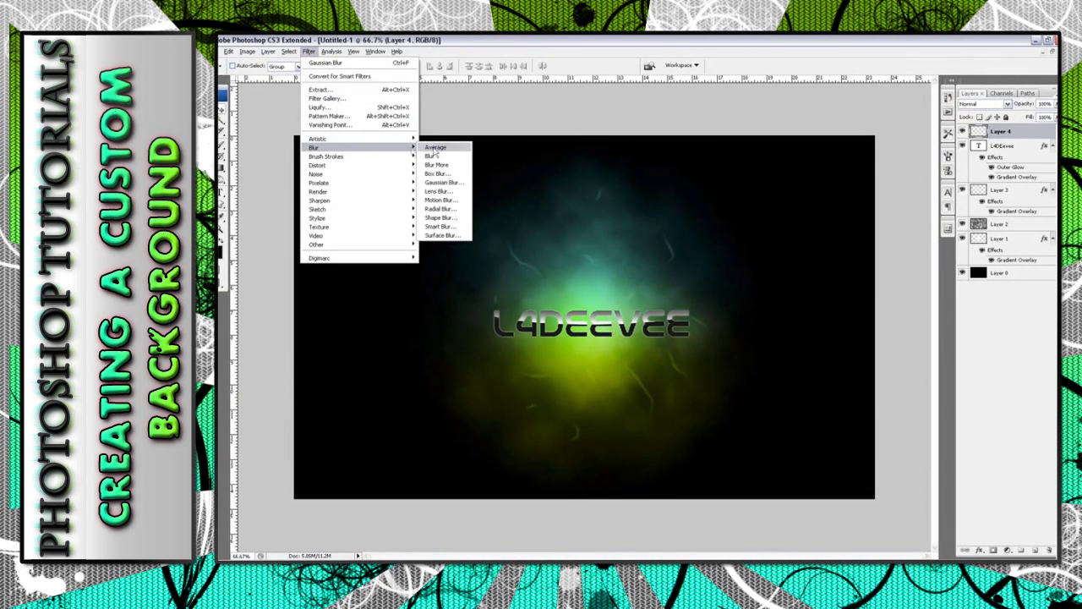
{"action": "left_click", "coordinate": [459, 183]}
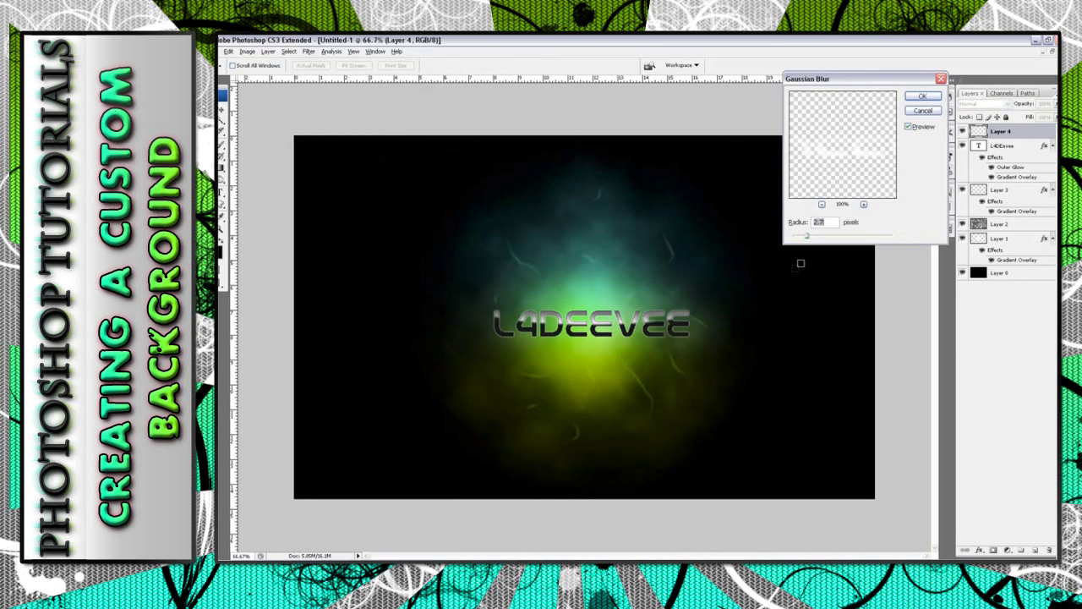
{"action": "left_click", "coordinate": [924, 111]}
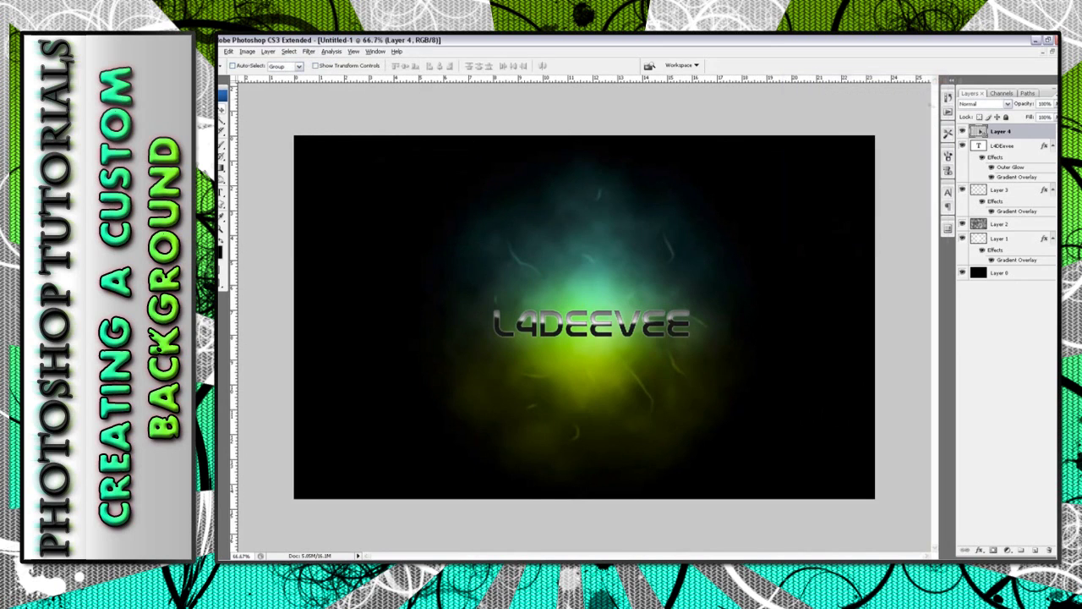
In Blending Options, try a Color Overlay using an olive green sampled from the glow
{"action": "right_click", "coordinate": [1019, 147]}
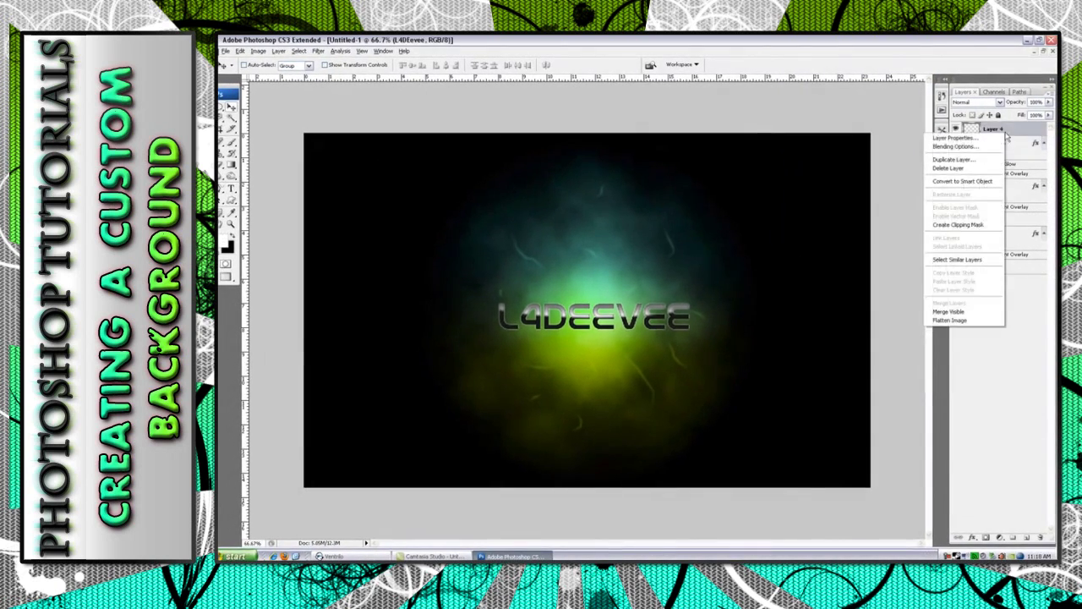
{"action": "left_click", "coordinate": [956, 147]}
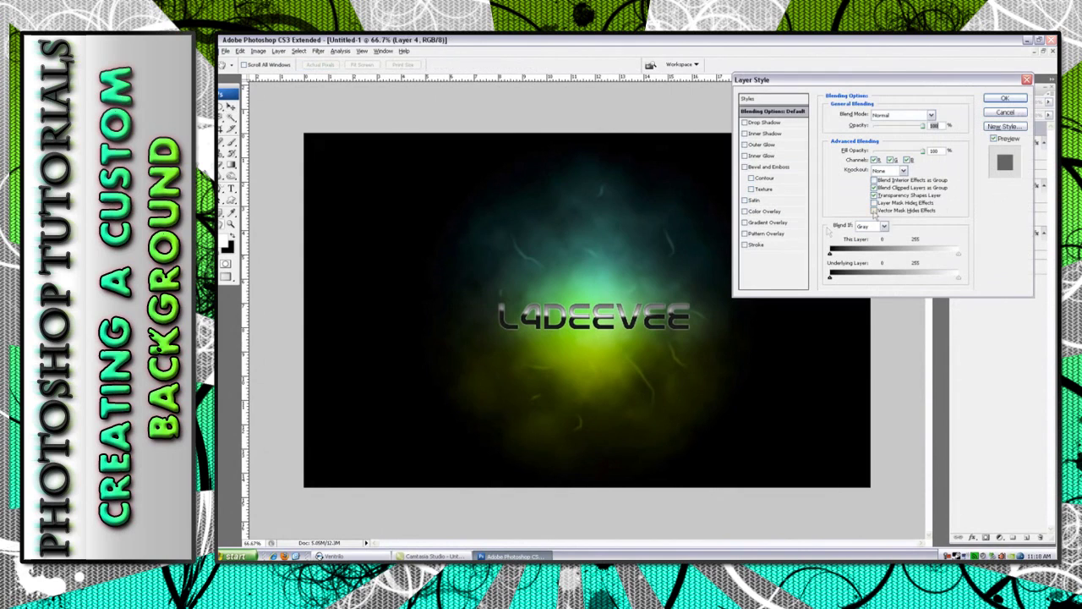
{"action": "left_click", "coordinate": [774, 211]}
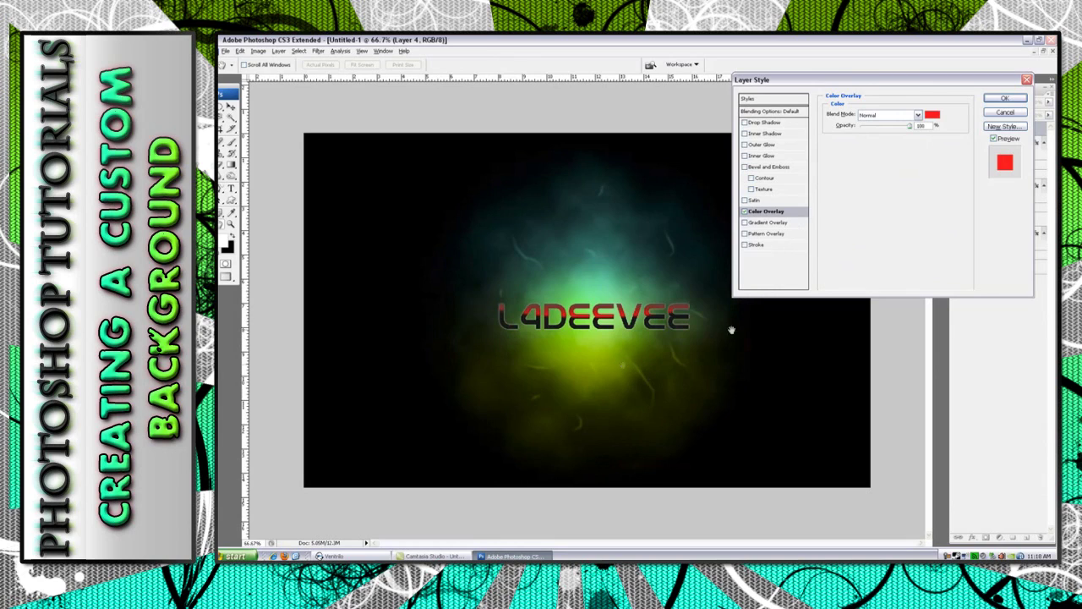
{"action": "left_click", "coordinate": [932, 115]}
{"action": "left_click", "coordinate": [683, 294]}
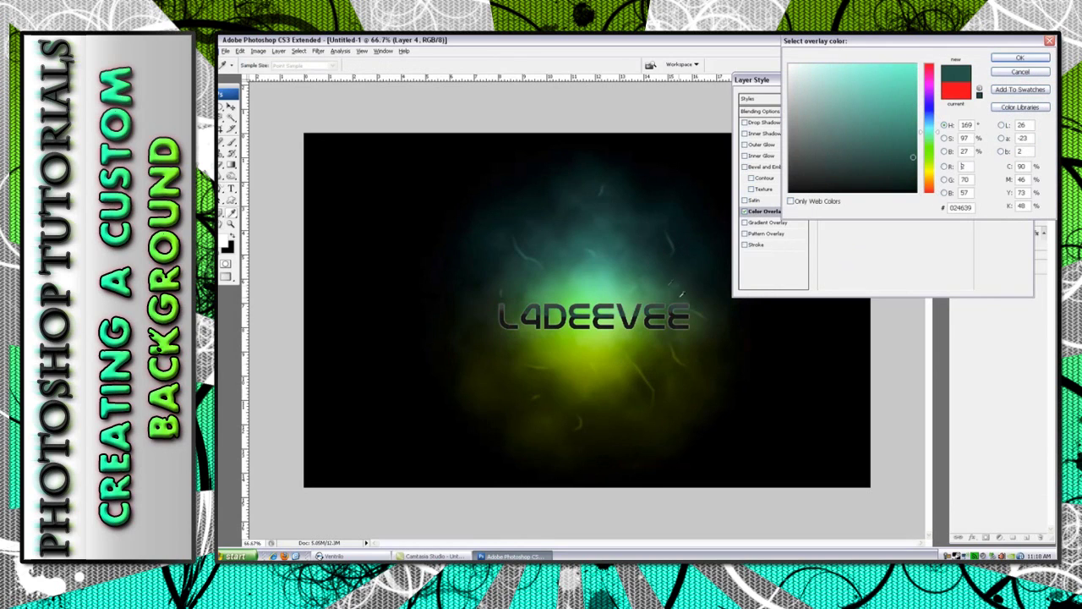
{"action": "left_click", "coordinate": [674, 370]}
{"action": "left_click", "coordinate": [600, 378]}
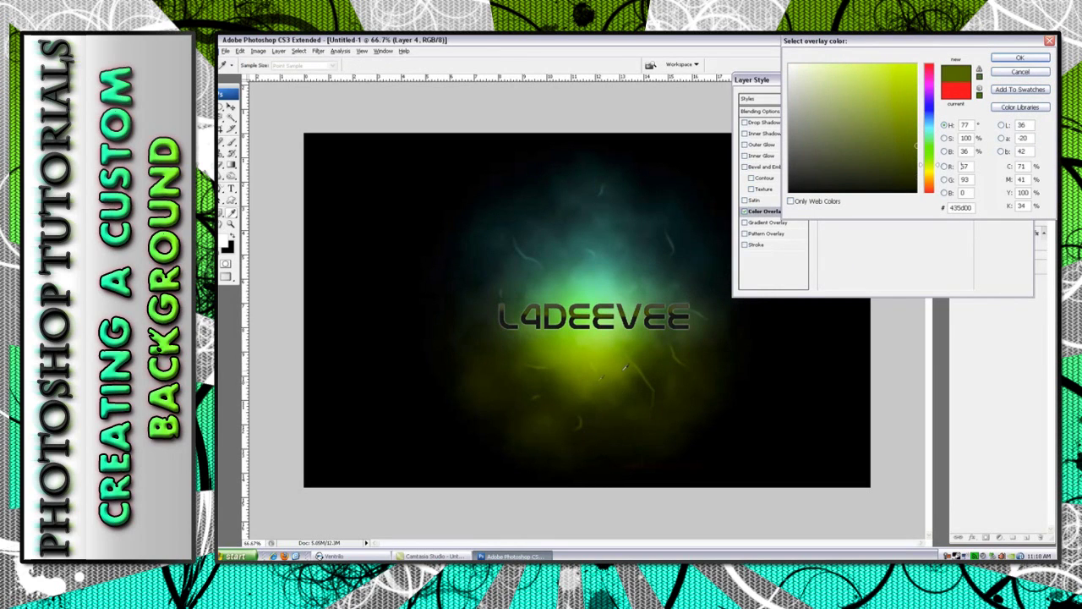
{"action": "left_click", "coordinate": [1021, 58]}
Swap the Color Overlay for a Gradient Overlay with a green-to-cyan preset
{"action": "left_click", "coordinate": [744, 211]}
{"action": "left_click", "coordinate": [745, 223]}
{"action": "left_click", "coordinate": [894, 138]}
{"action": "left_click", "coordinate": [869, 237]}
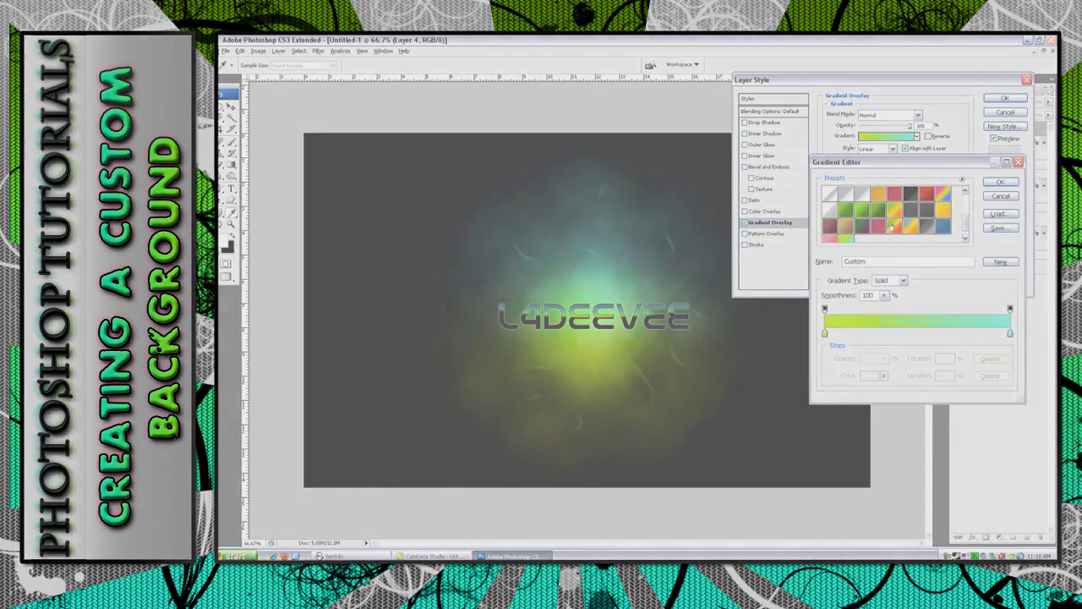